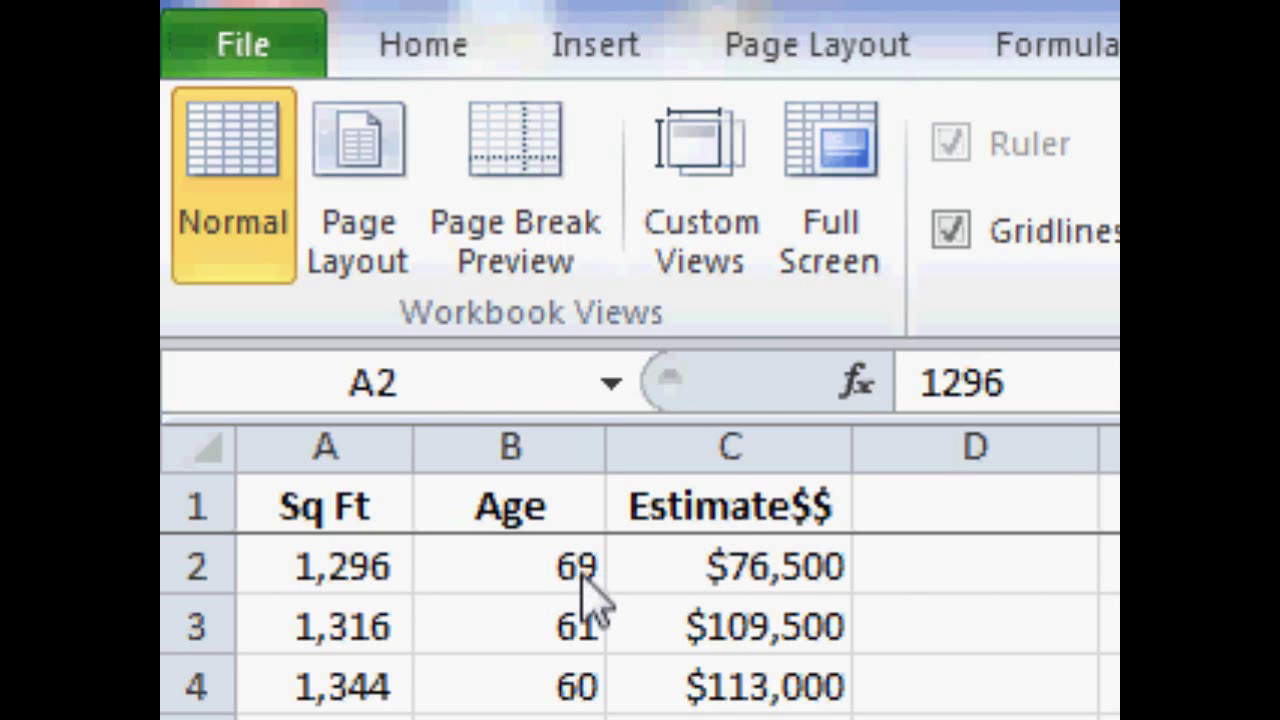
# Step: Select A2:C2 and freeze panes to lock the Sq Ft, Age, Estimate$$ header row
pyautogui.hotkey('ctrl', 'shift', 'Right')
pyautogui.moveTo(345, 565); pyautogui.dragTo(690, 568)
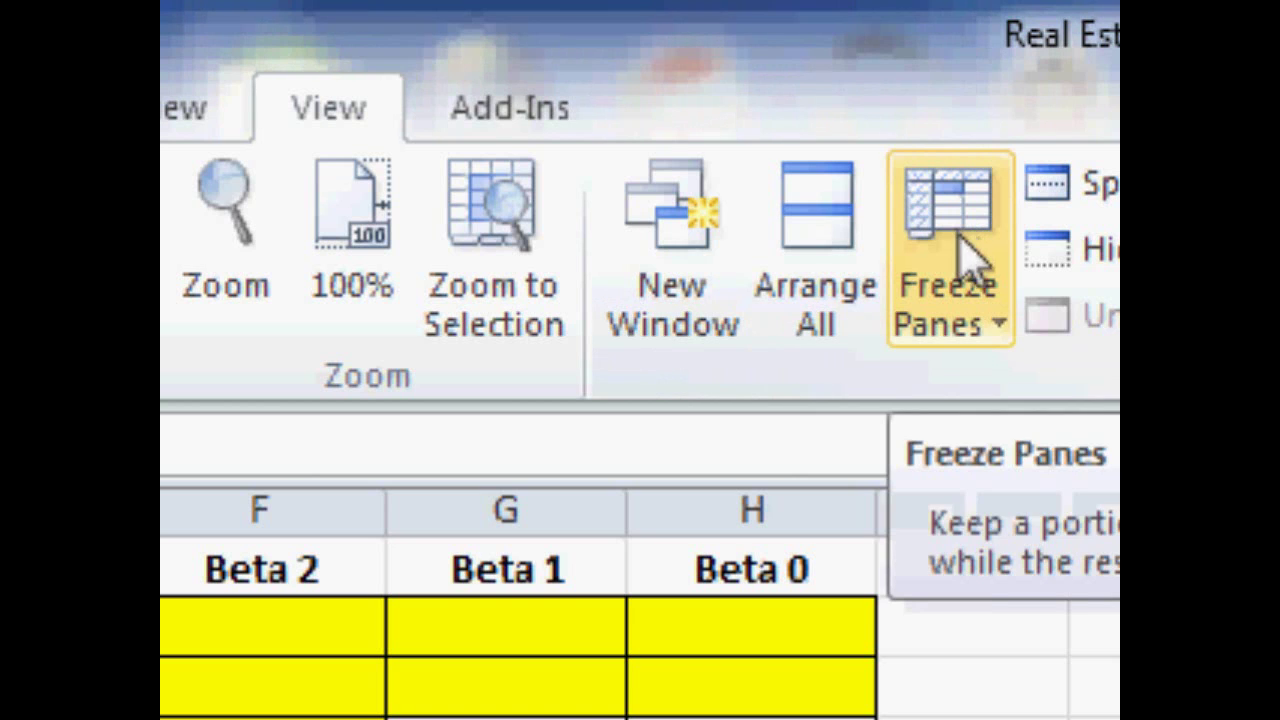
pyautogui.click(1000, 328)
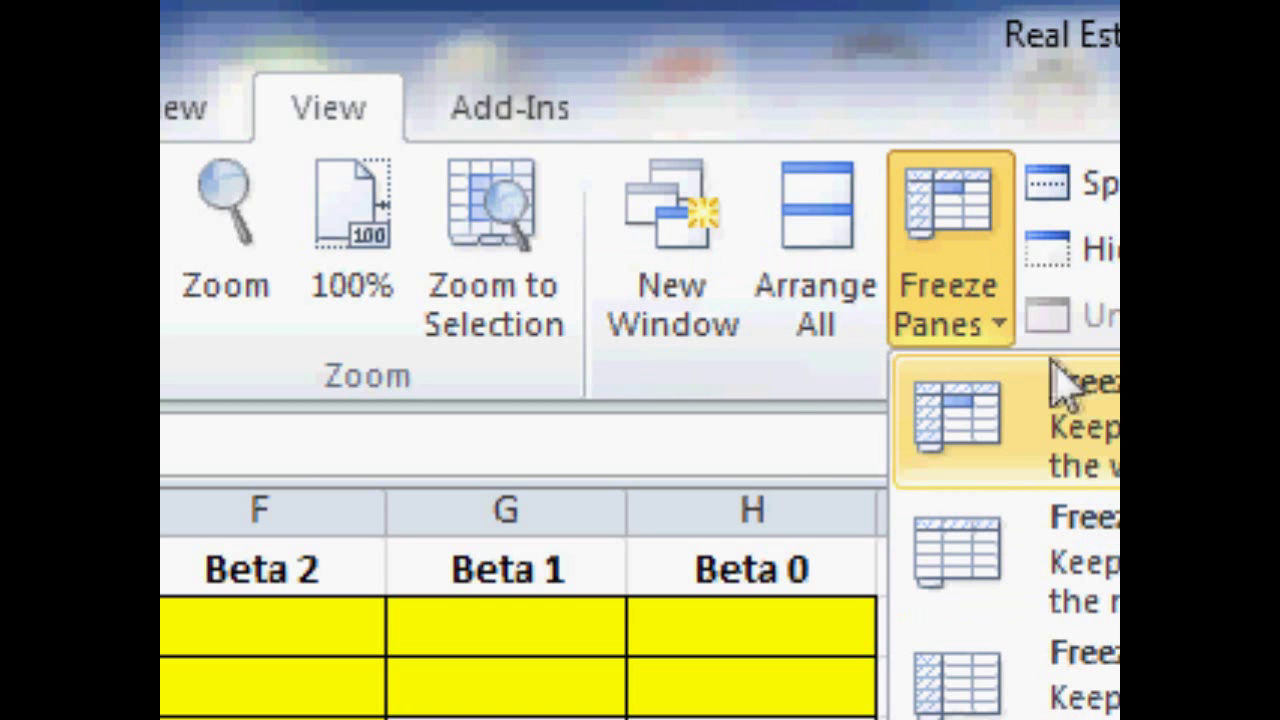
pyautogui.click(1093, 407)
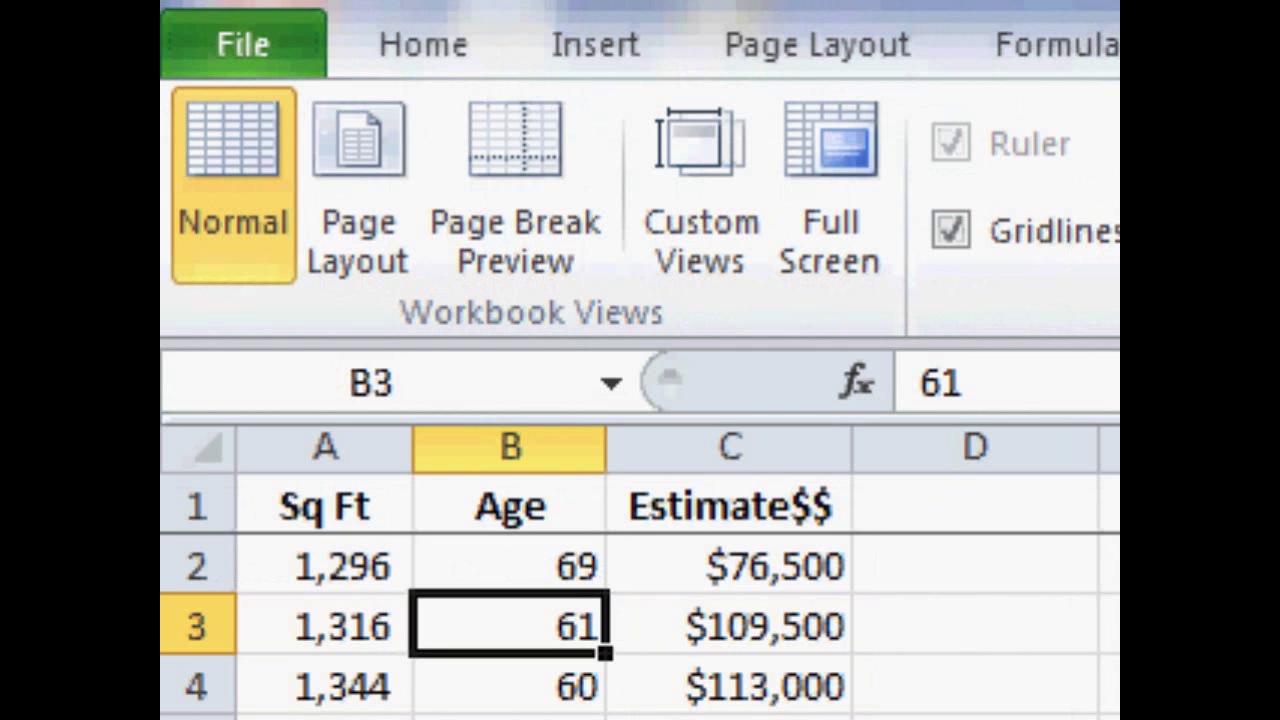
pyautogui.scroll(-2, 640, 620)
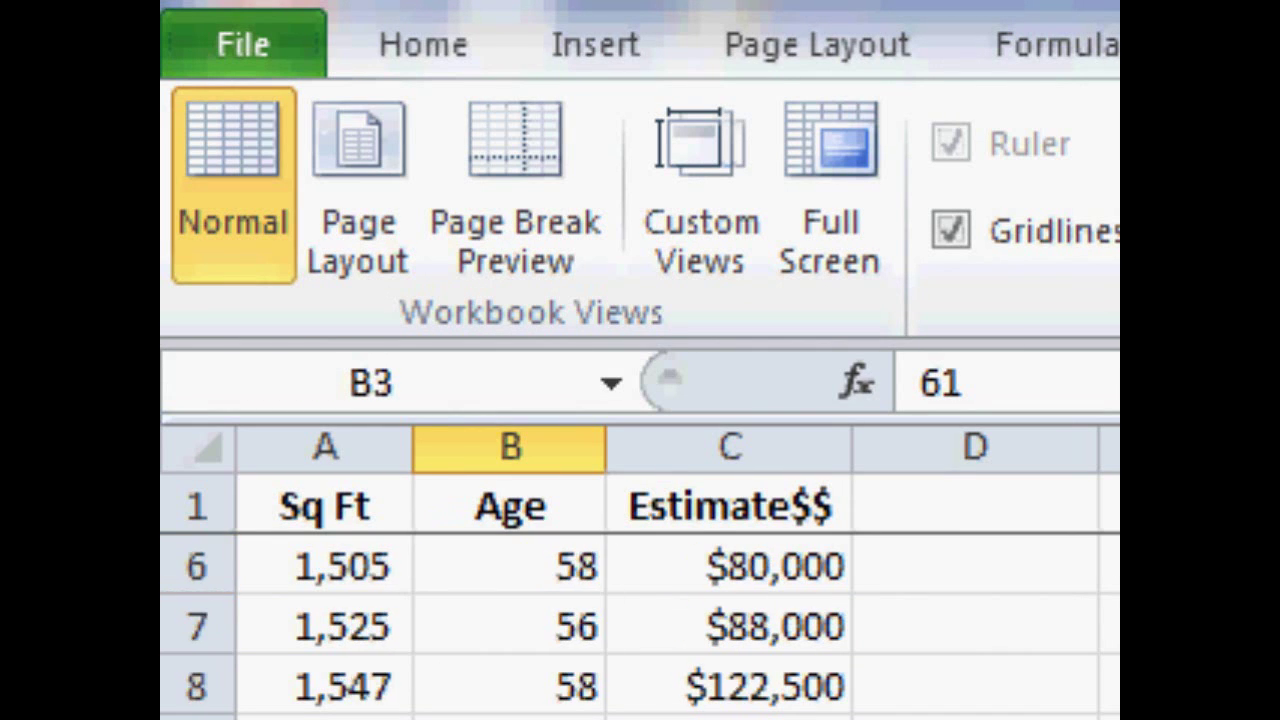
pyautogui.scroll(-2, 640, 628)
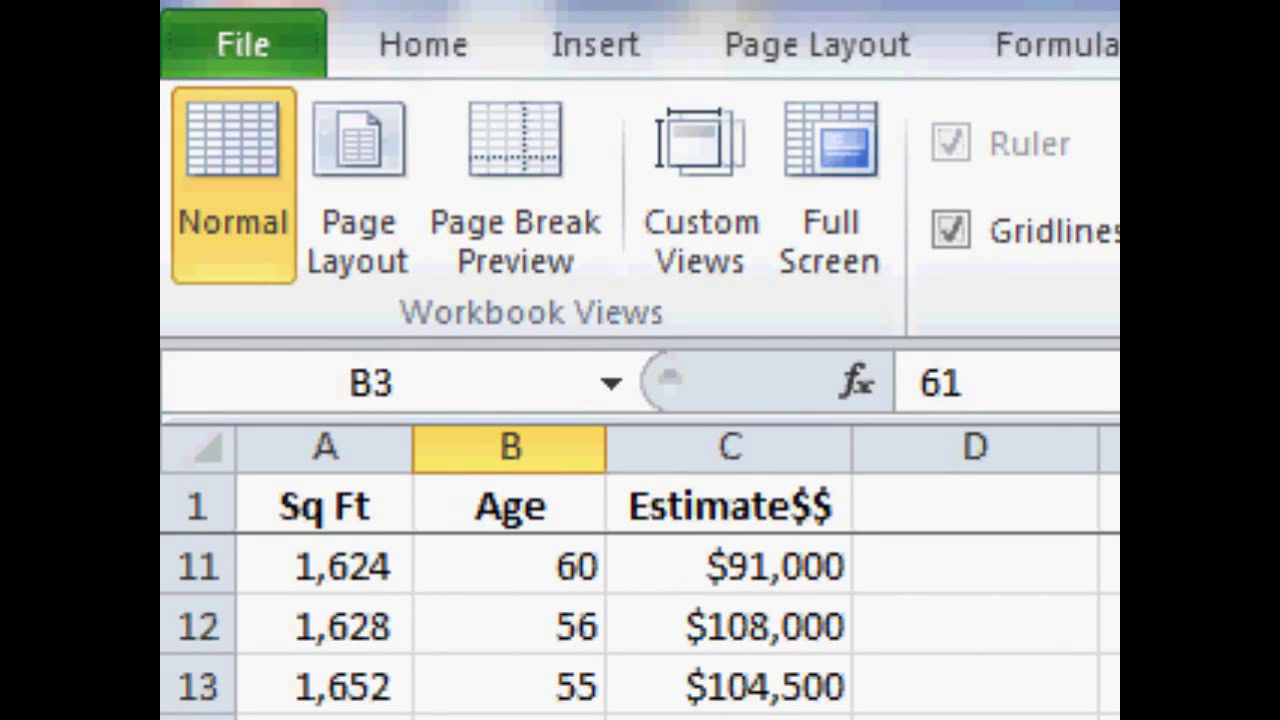
pyautogui.scroll(-2, 640, 628)
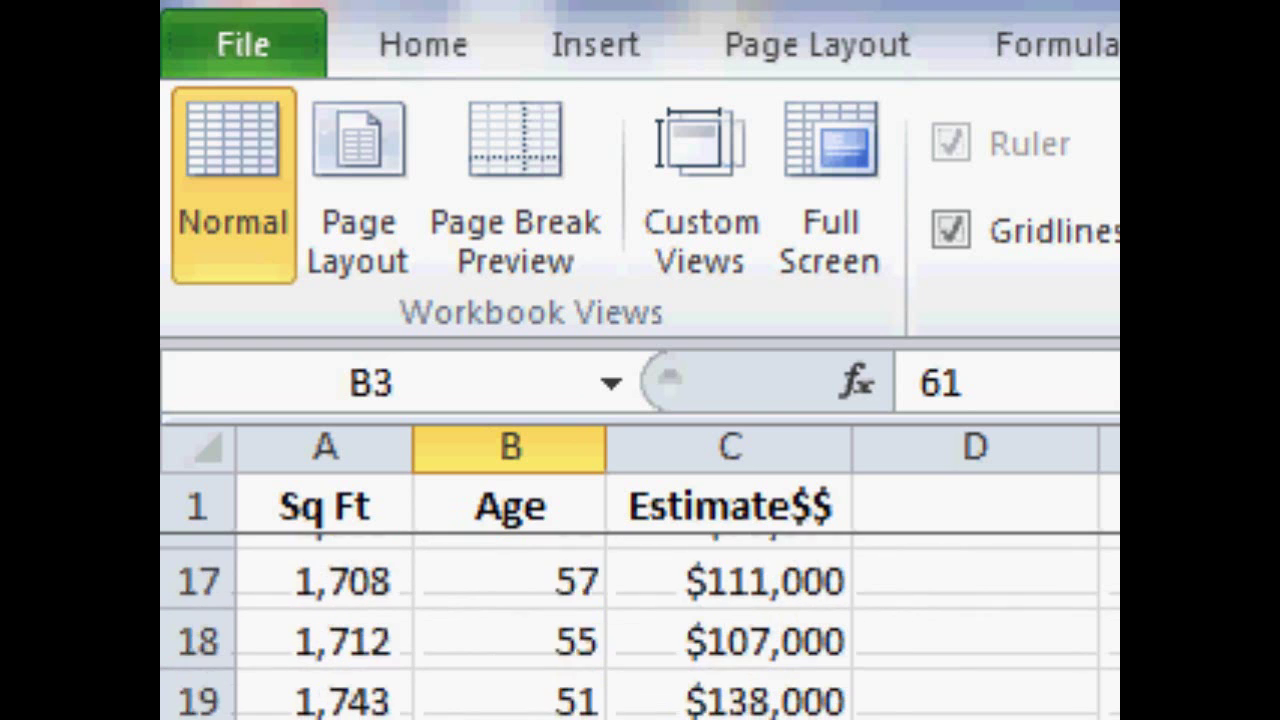
pyautogui.scroll(-2, 640, 628)
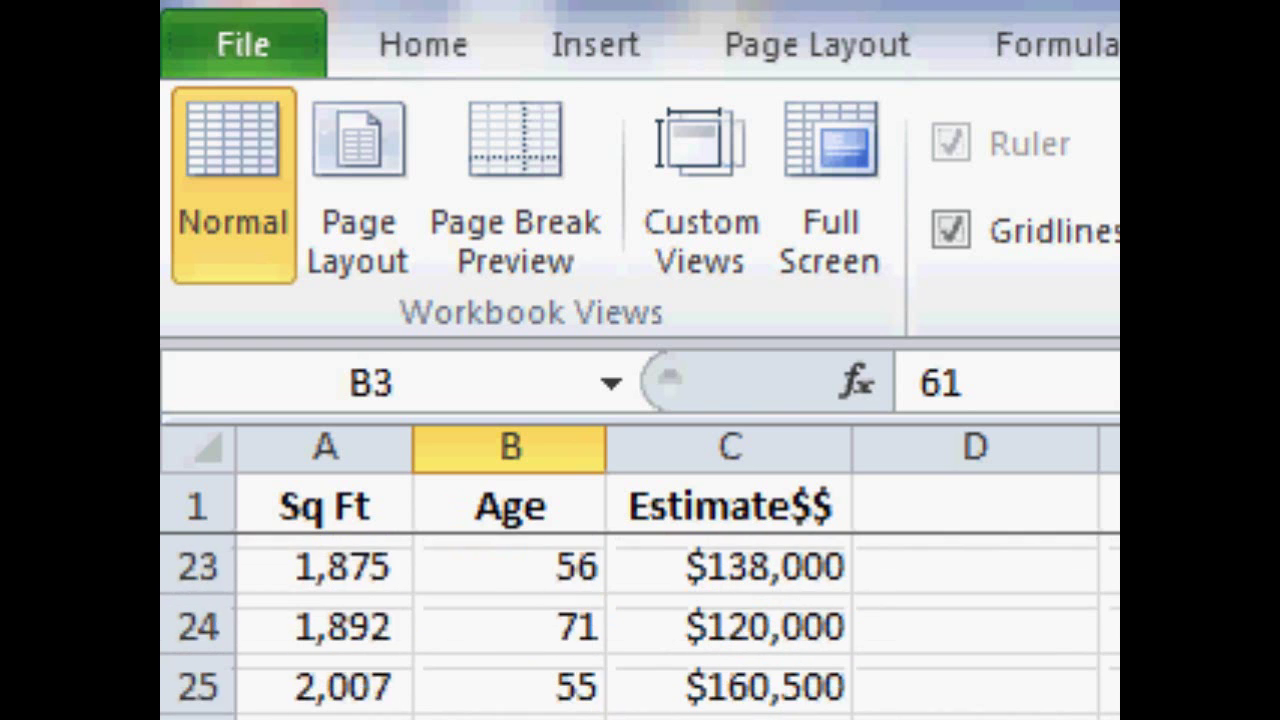
pyautogui.scroll(-2, 640, 628)
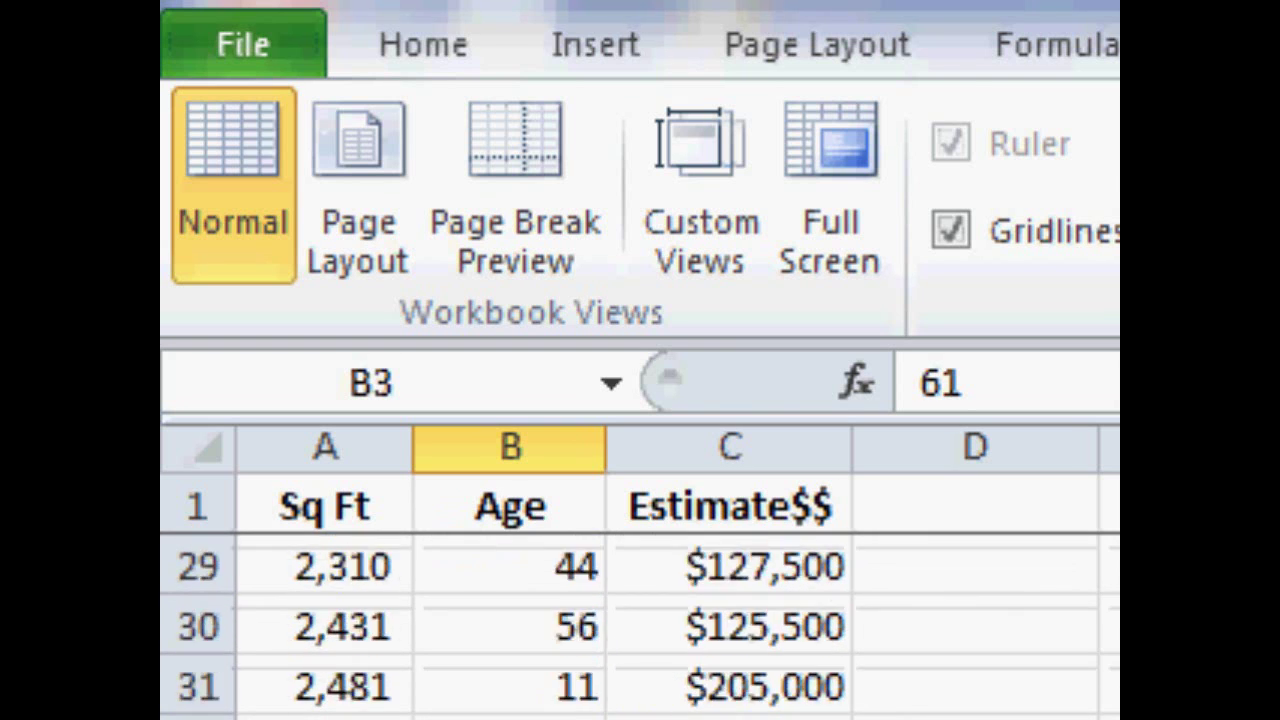
pyautogui.scroll(-1, 640, 628)
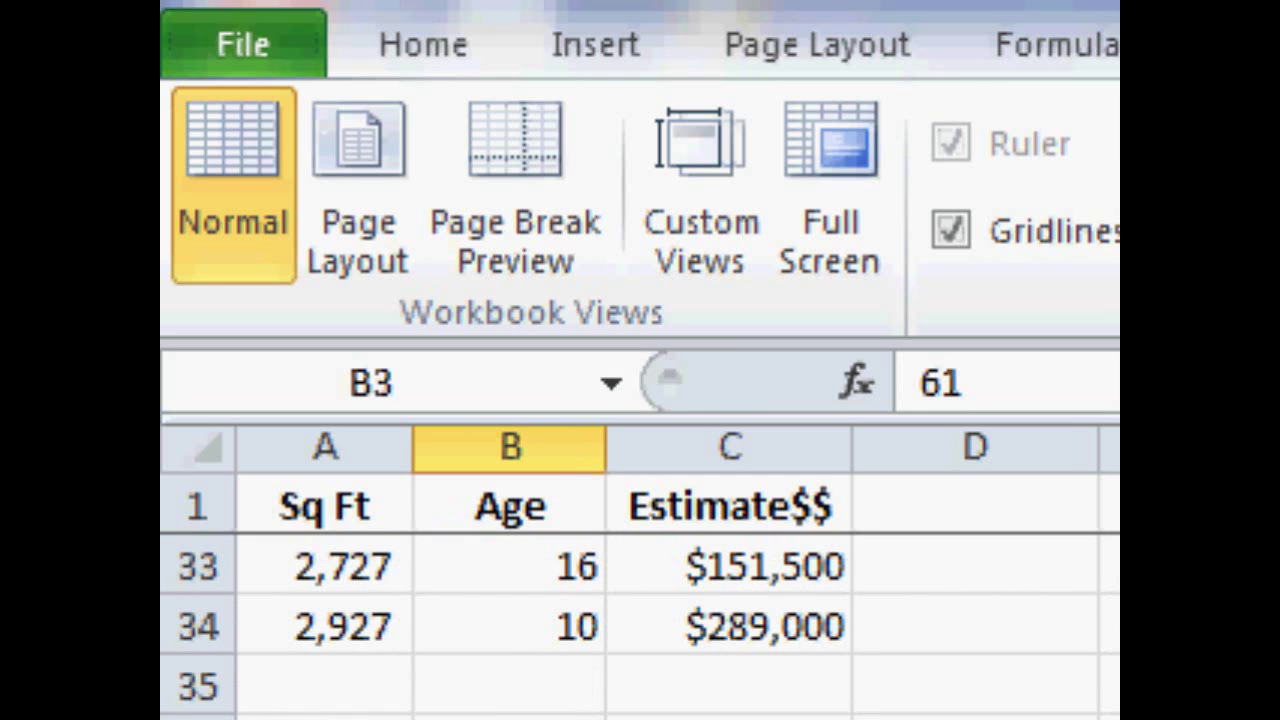
pyautogui.scroll(9, 640, 628)
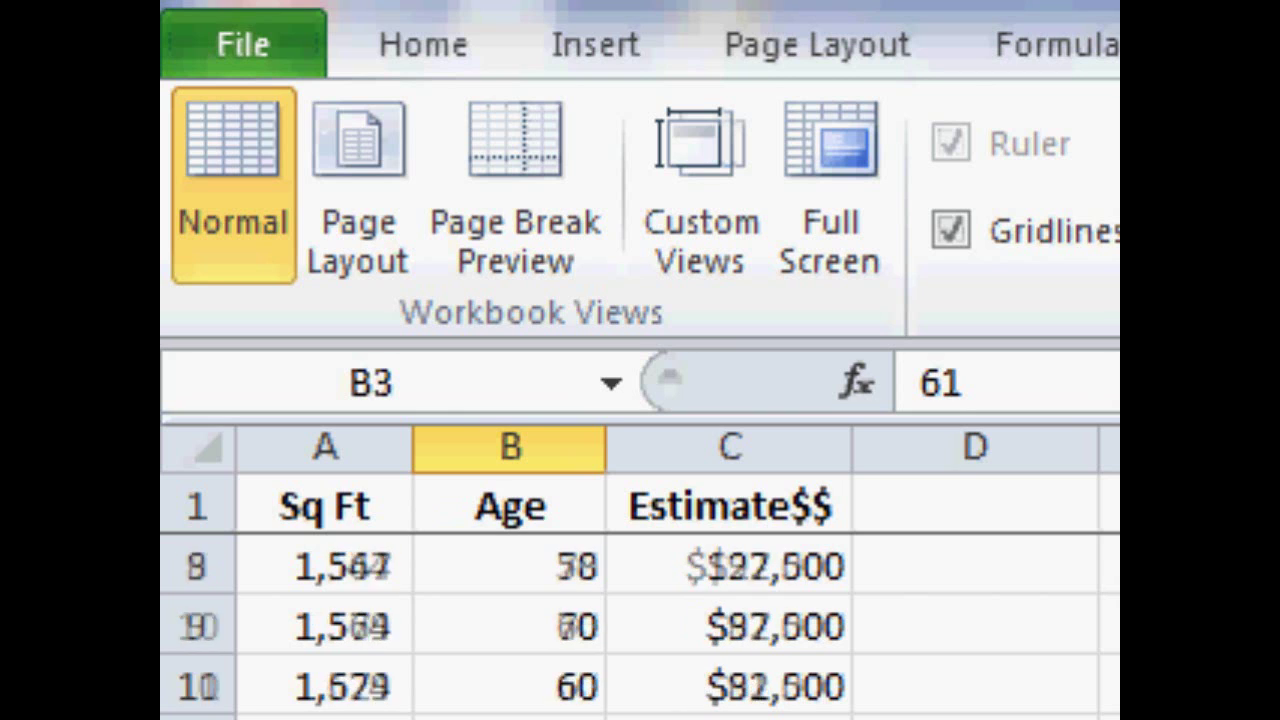
pyautogui.scroll(1, 640, 628)
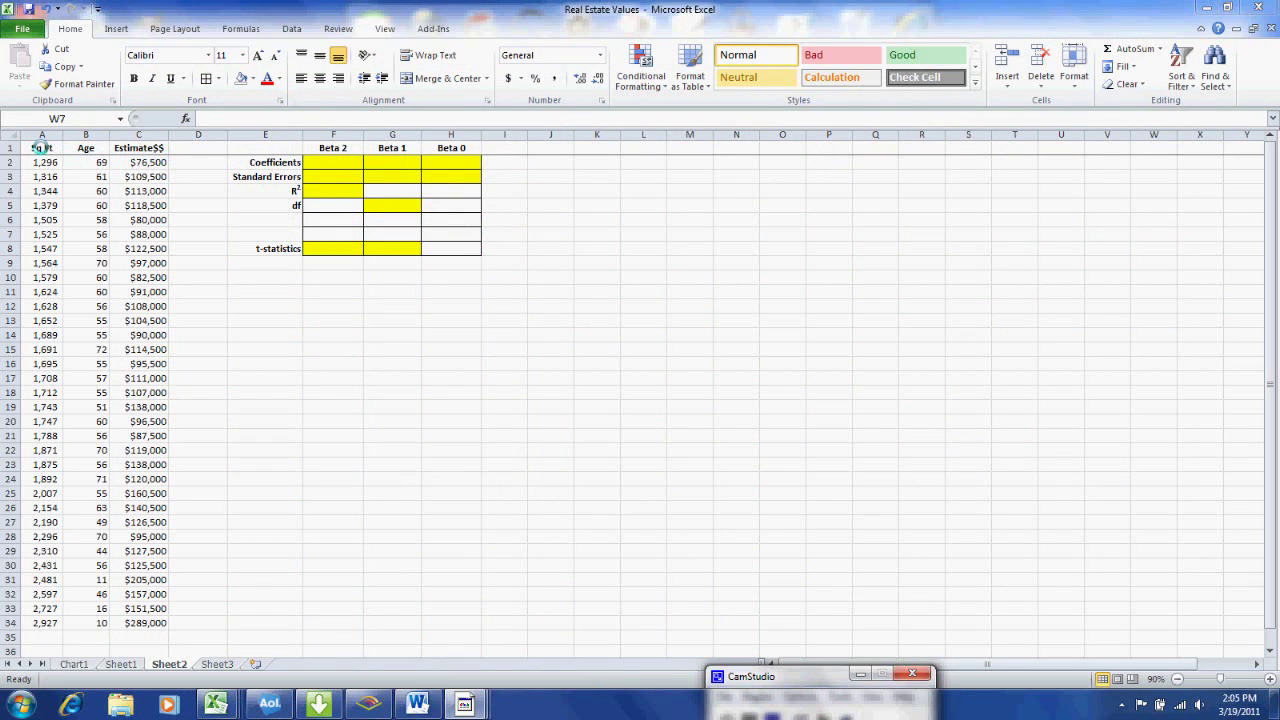
# Step: Chart A1:A34 and C1:C34 as a markers-only scatter, moved below the table and enlarged
pyautogui.moveTo(40, 148); pyautogui.dragTo(50, 620)
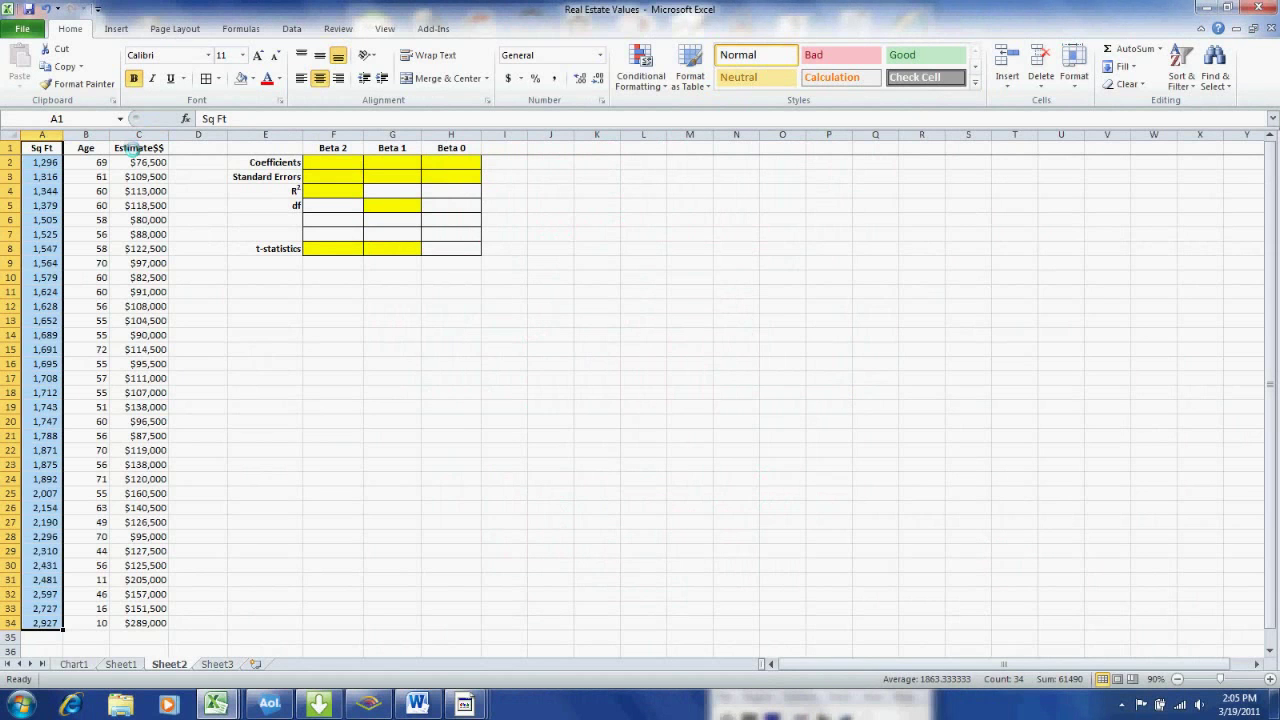
pyautogui.moveTo(133, 148); pyautogui.dragTo(145, 622)
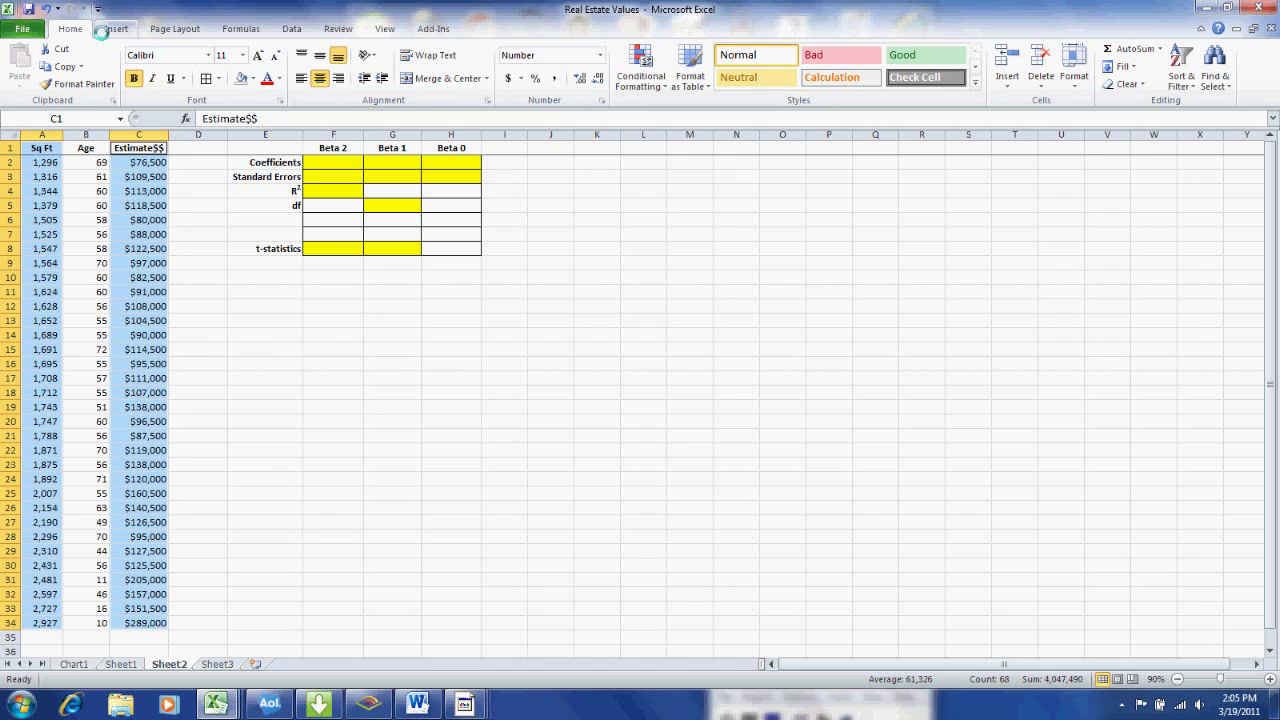
pyautogui.click(113, 27)
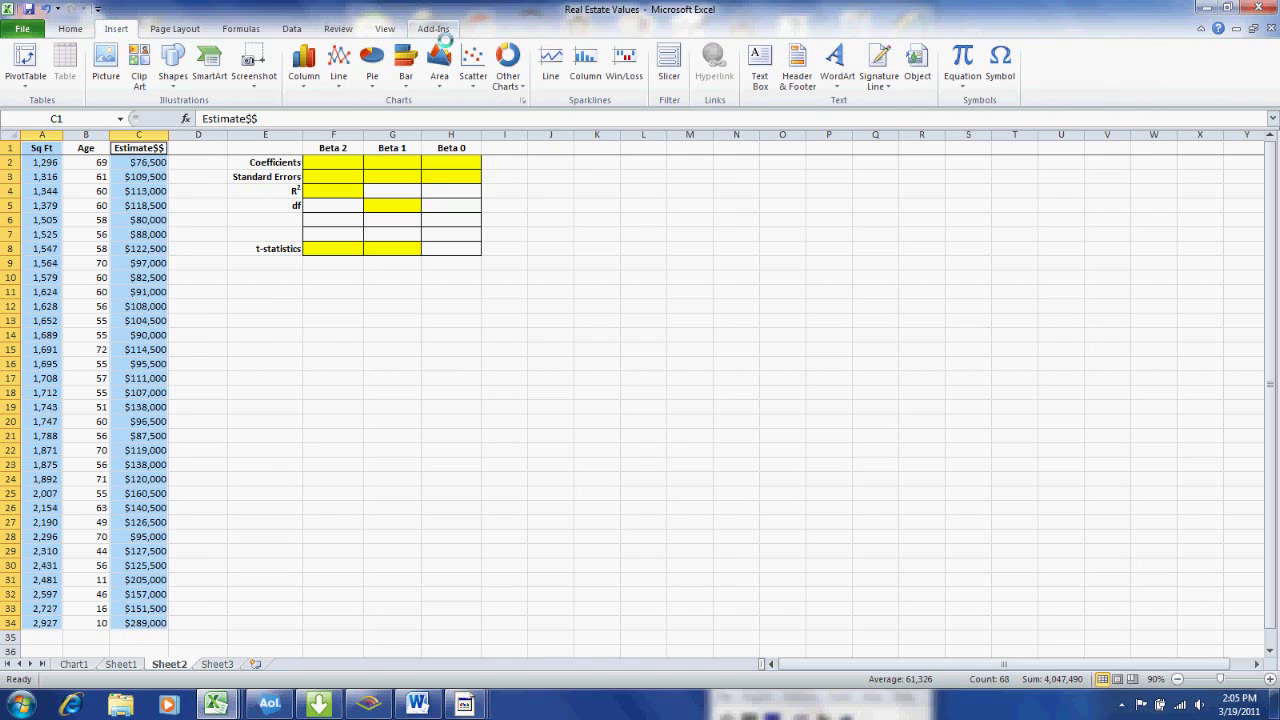
pyautogui.click(473, 68)
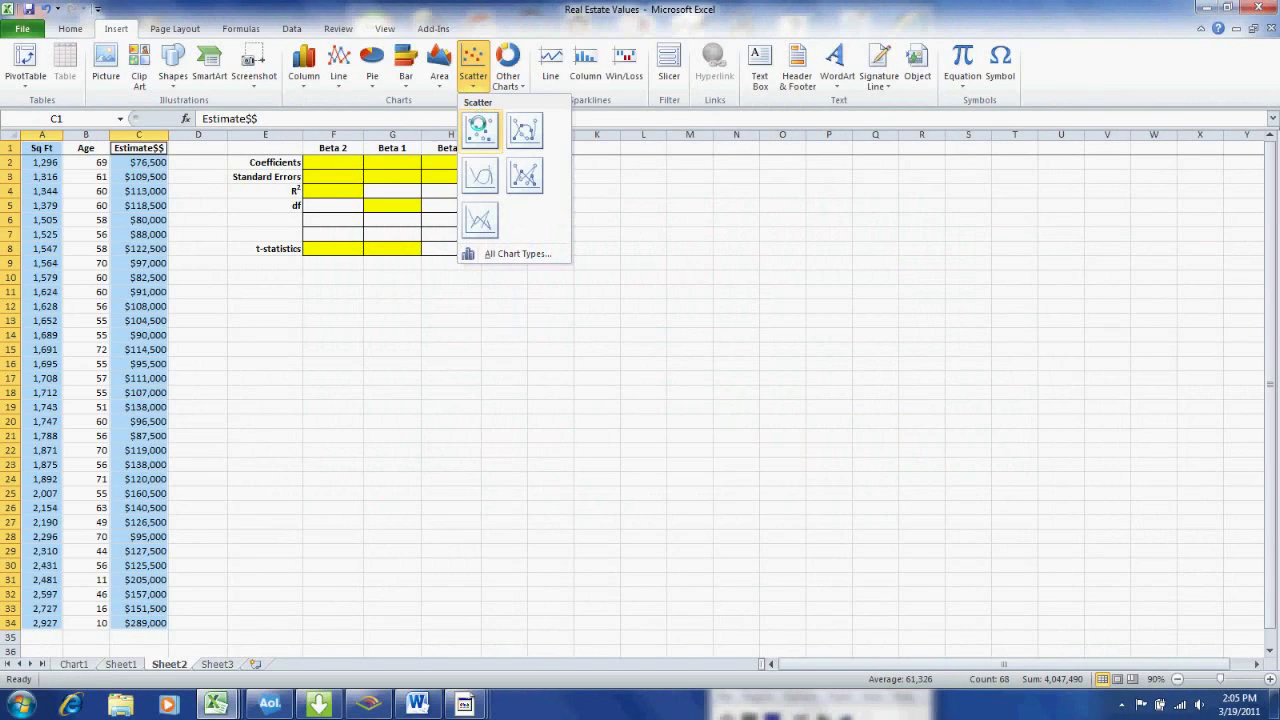
pyautogui.click(479, 128)
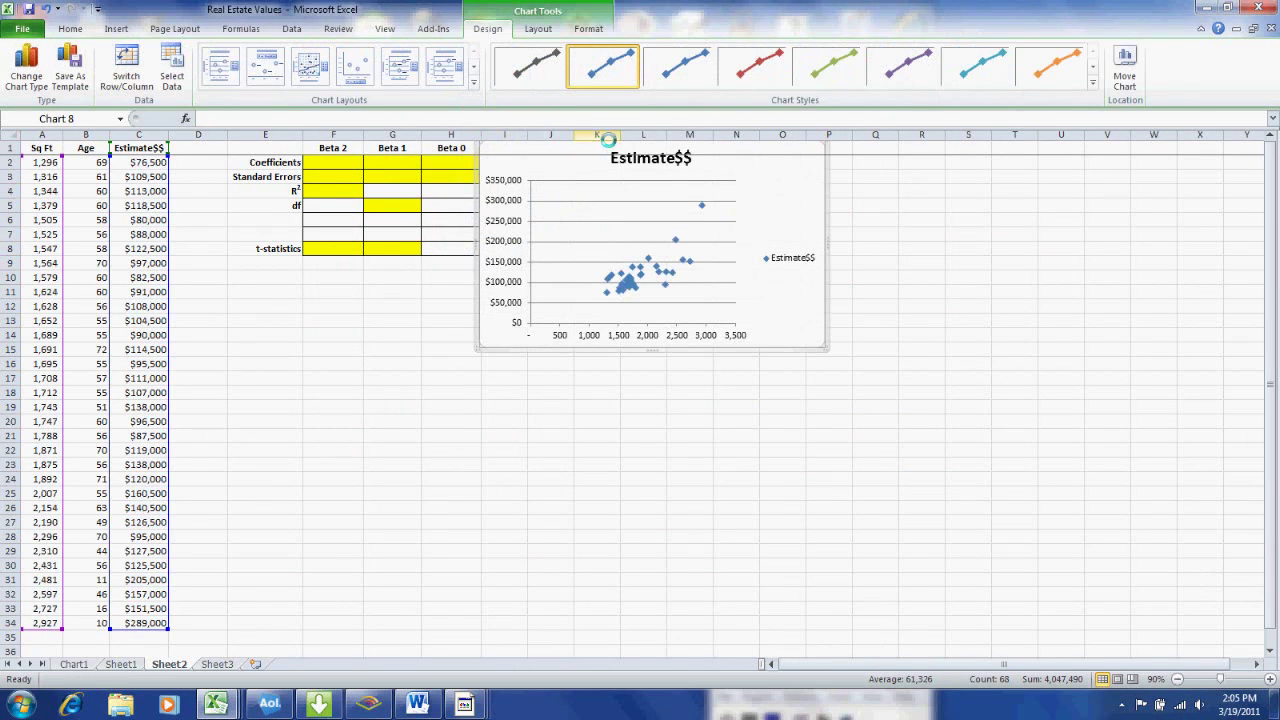
pyautogui.moveTo(822, 178); pyautogui.dragTo(543, 309)
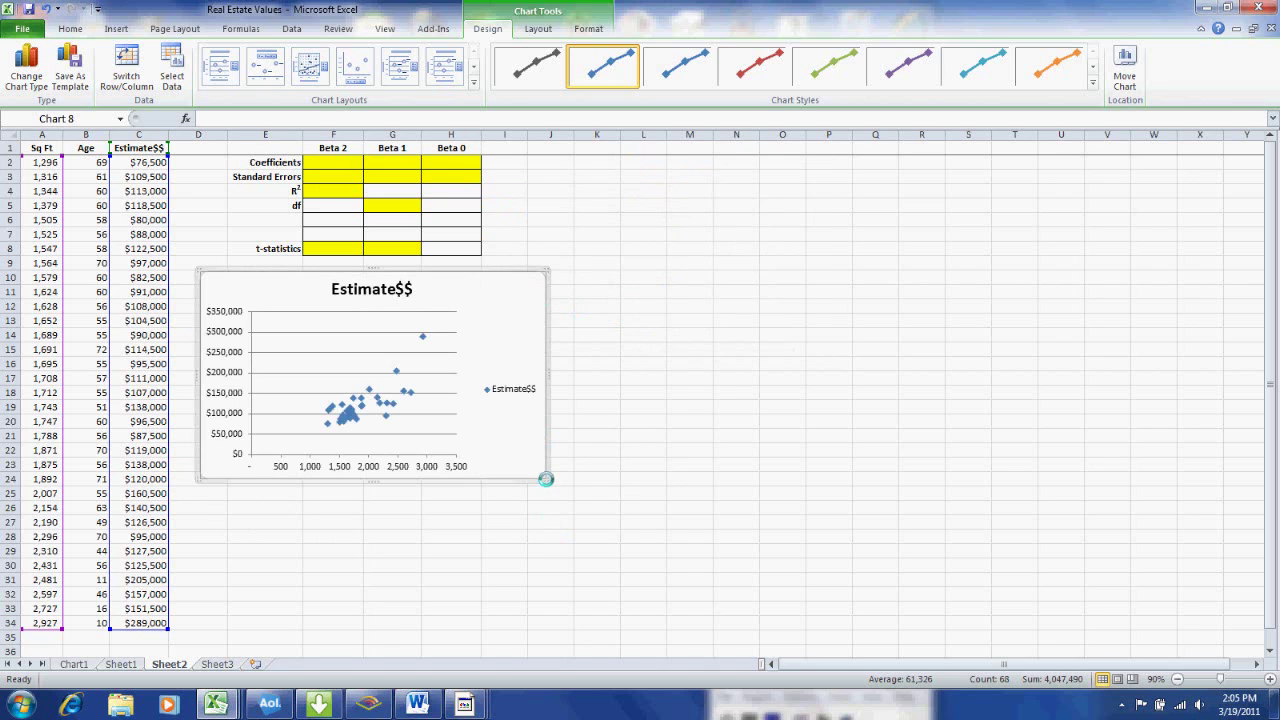
pyautogui.moveTo(544, 477); pyautogui.dragTo(736, 630)
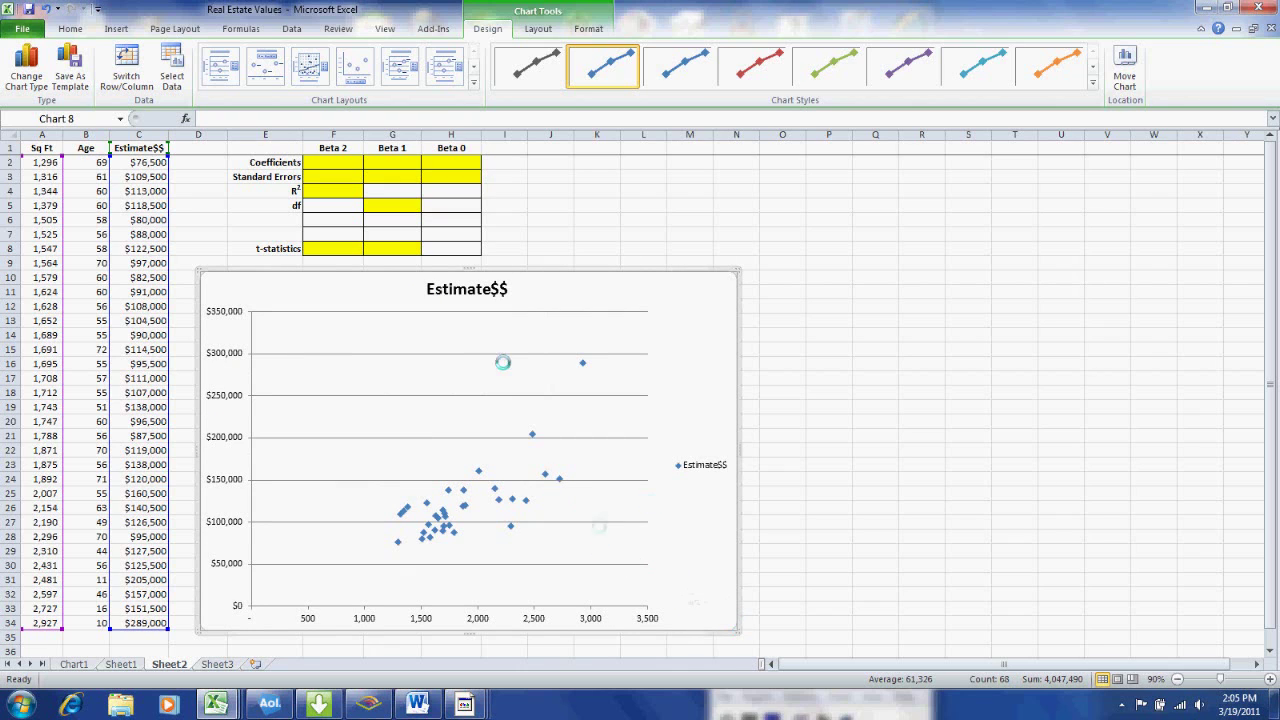
# Step: Add a 'Sq. Ft.' text box at 18 pt in the chart's lower right corner
pyautogui.click(116, 28)
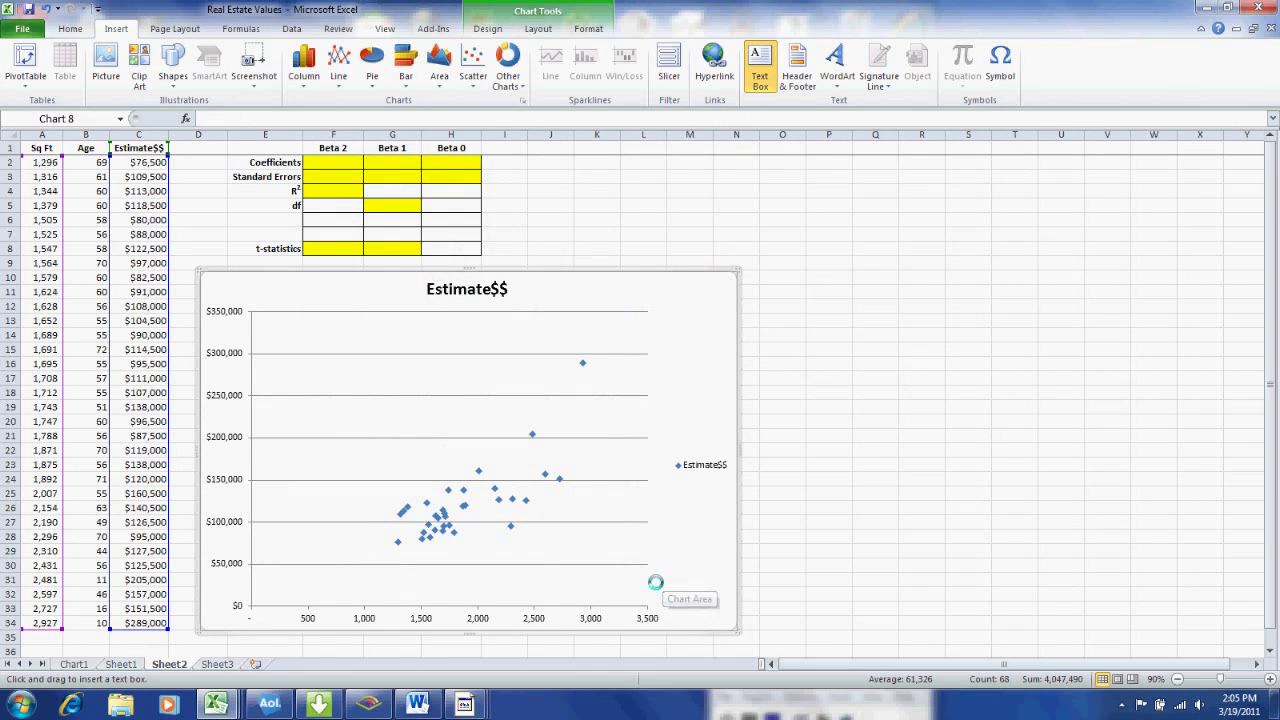
pyautogui.moveTo(656, 582); pyautogui.dragTo(730, 614)
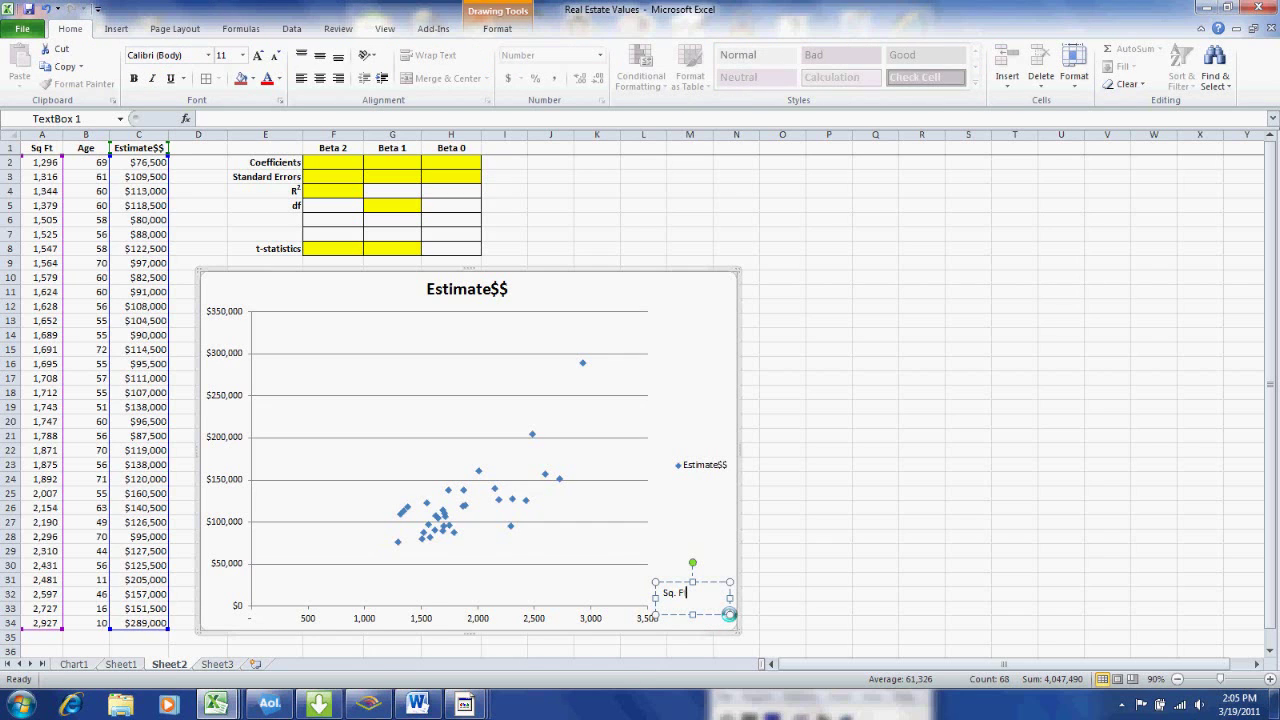
pyautogui.write('Sq. Ft.')
pyautogui.click(242, 55)
pyautogui.click(222, 181)
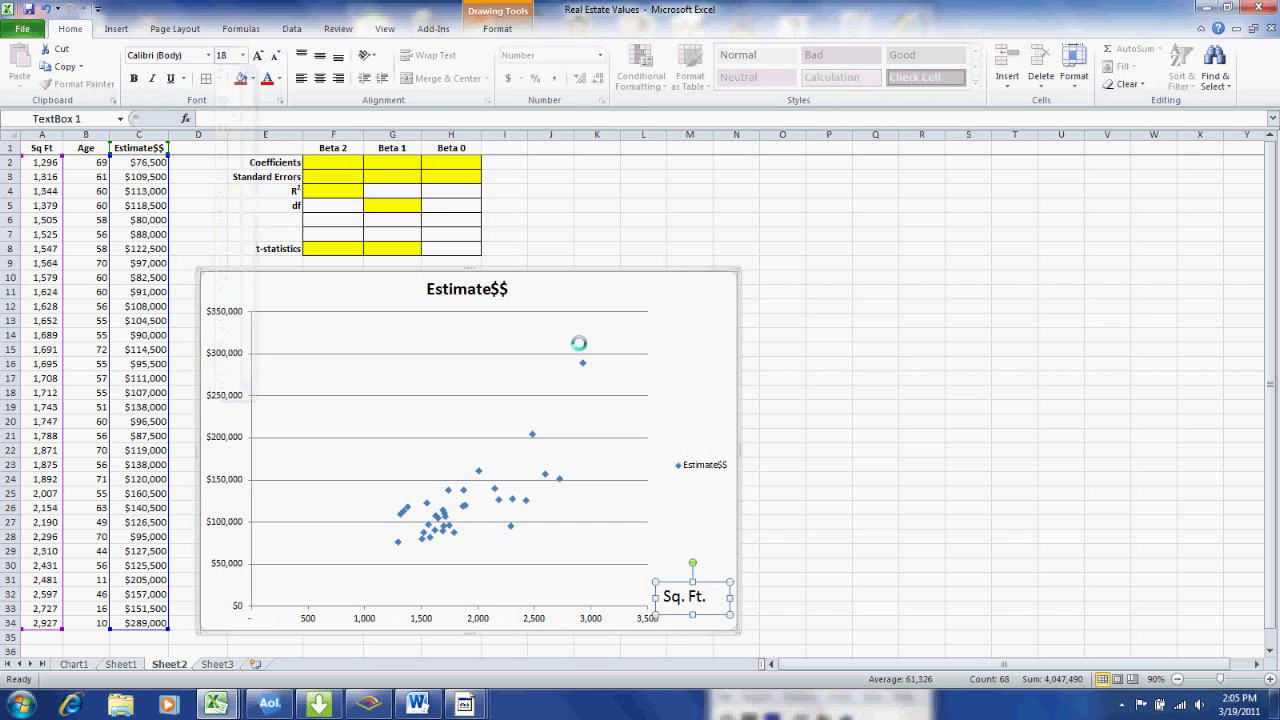
pyautogui.click(778, 407)
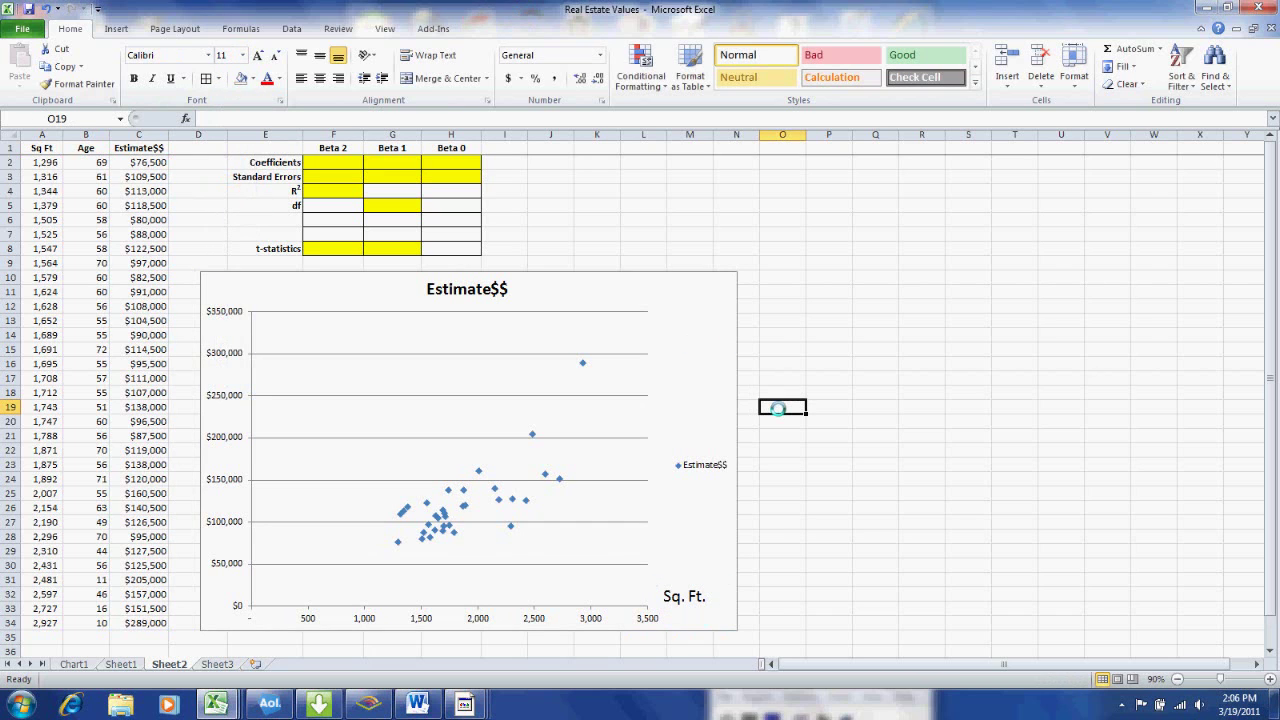
# Step: Add a linear trendline to the Estimate$$ series showing y = 70.85x - 11247 and R² = 0.5403
pyautogui.click(478, 471)
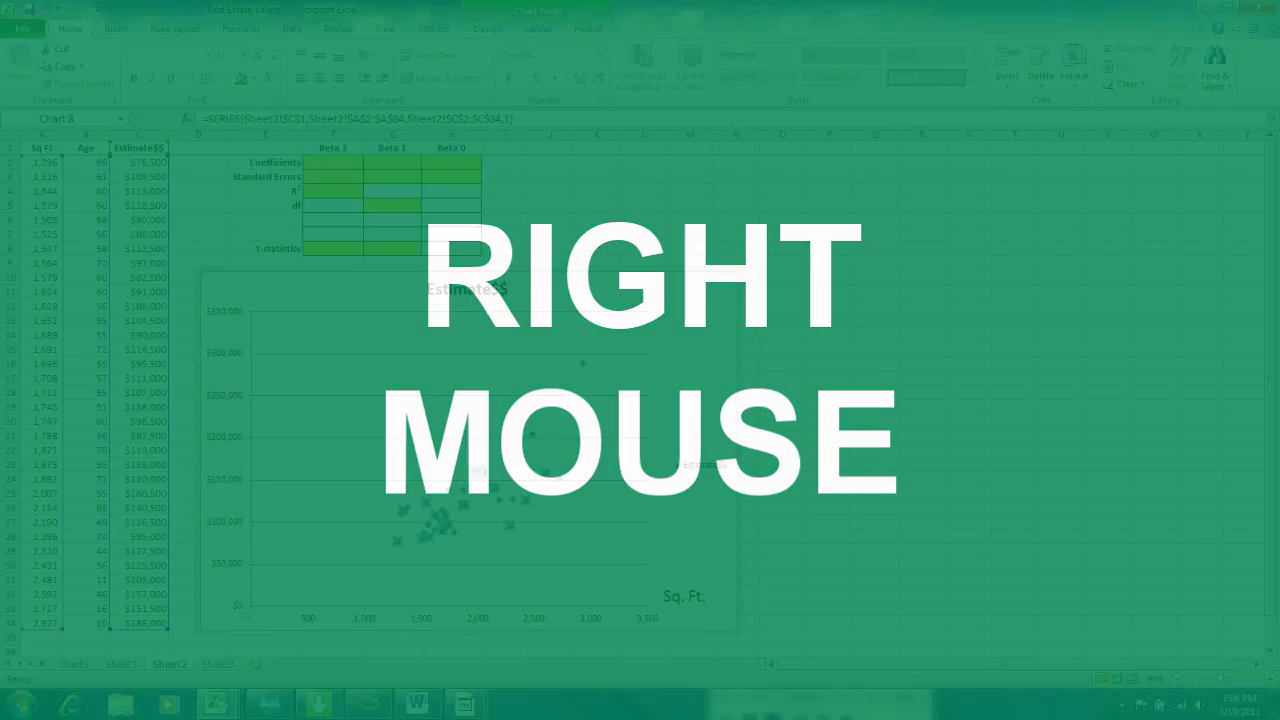
pyautogui.rightClick(478, 471)
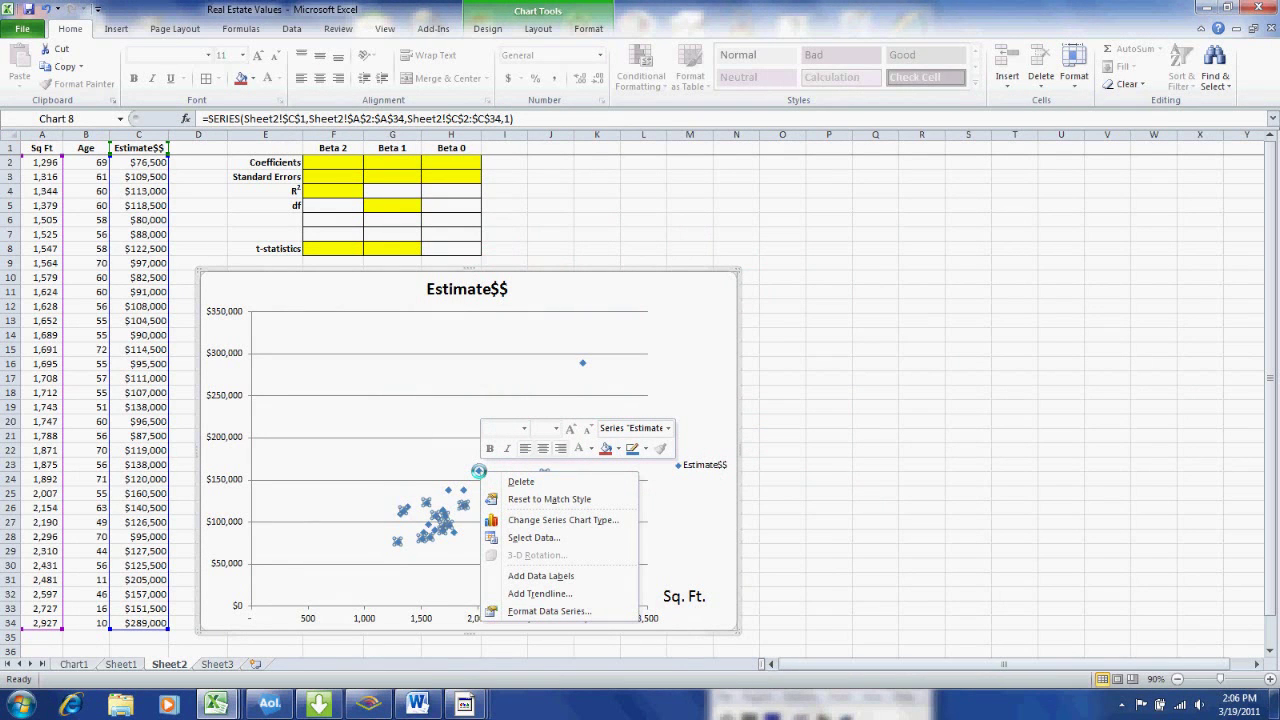
pyautogui.click(532, 592)
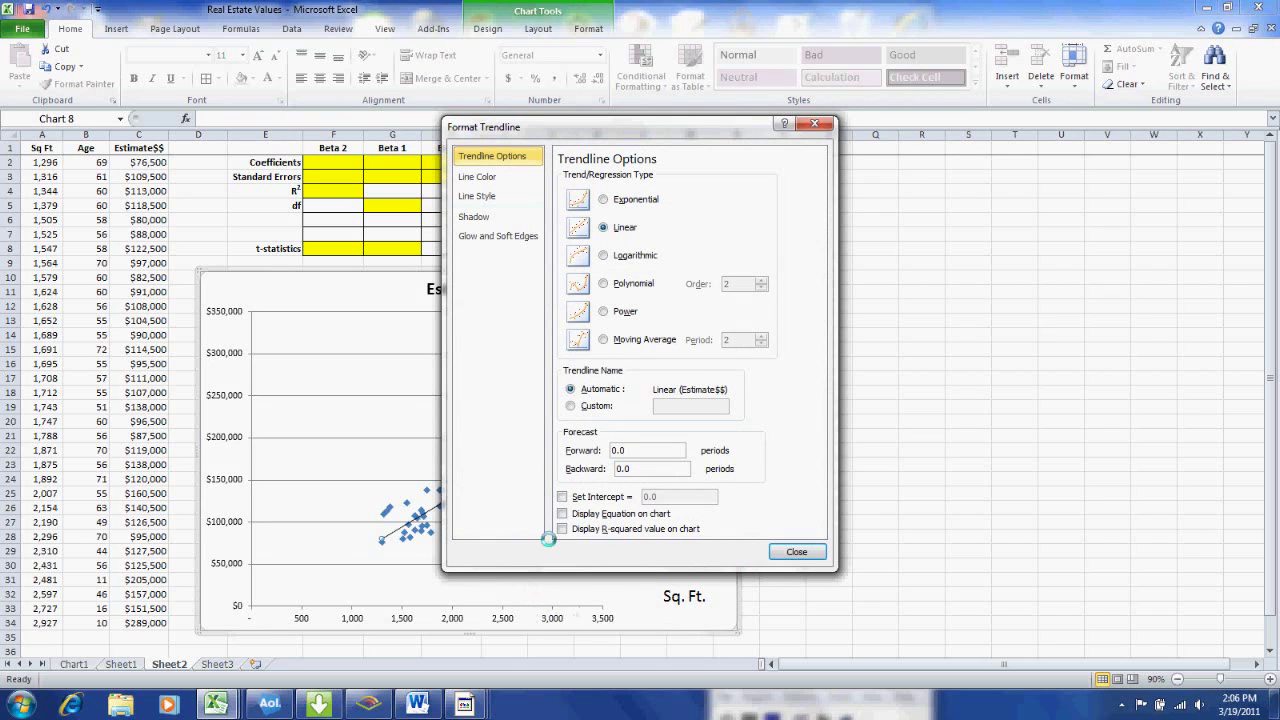
pyautogui.click(562, 513)
pyautogui.click(797, 551)
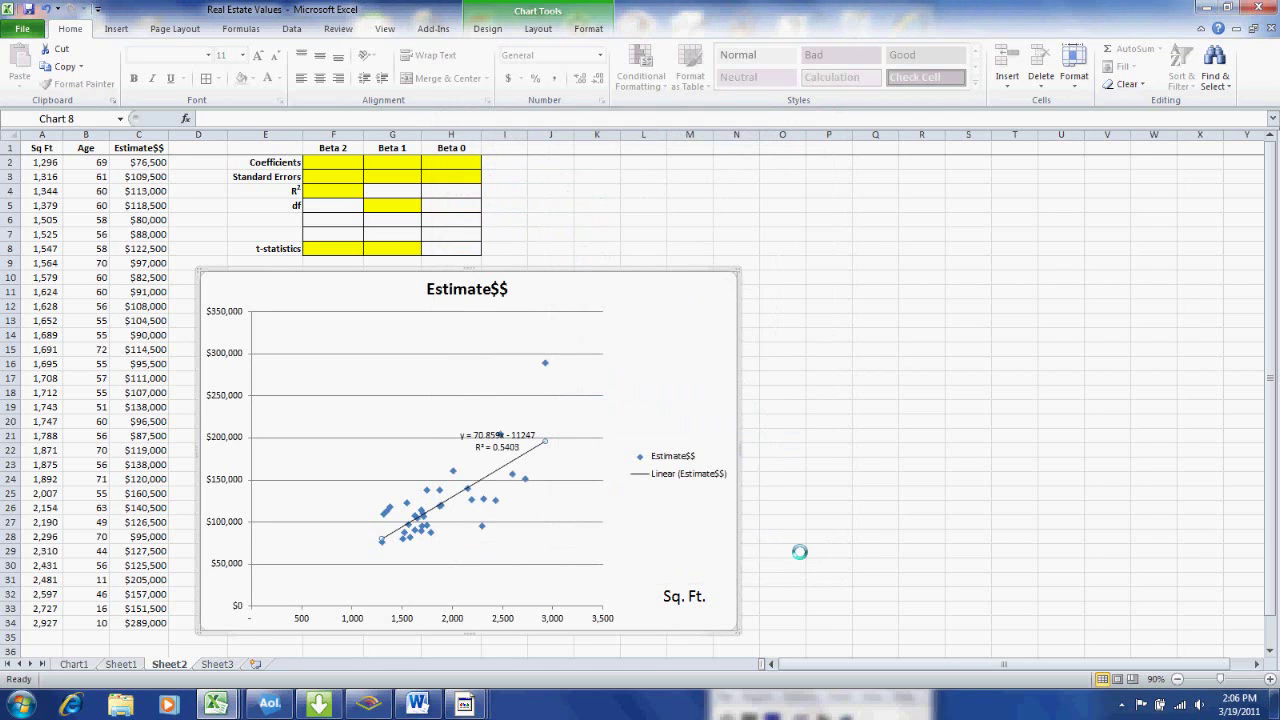
# Step: Move the trendline equation label to the chart's upper right and set it to 18 pt
pyautogui.moveTo(510, 435); pyautogui.dragTo(668, 326)
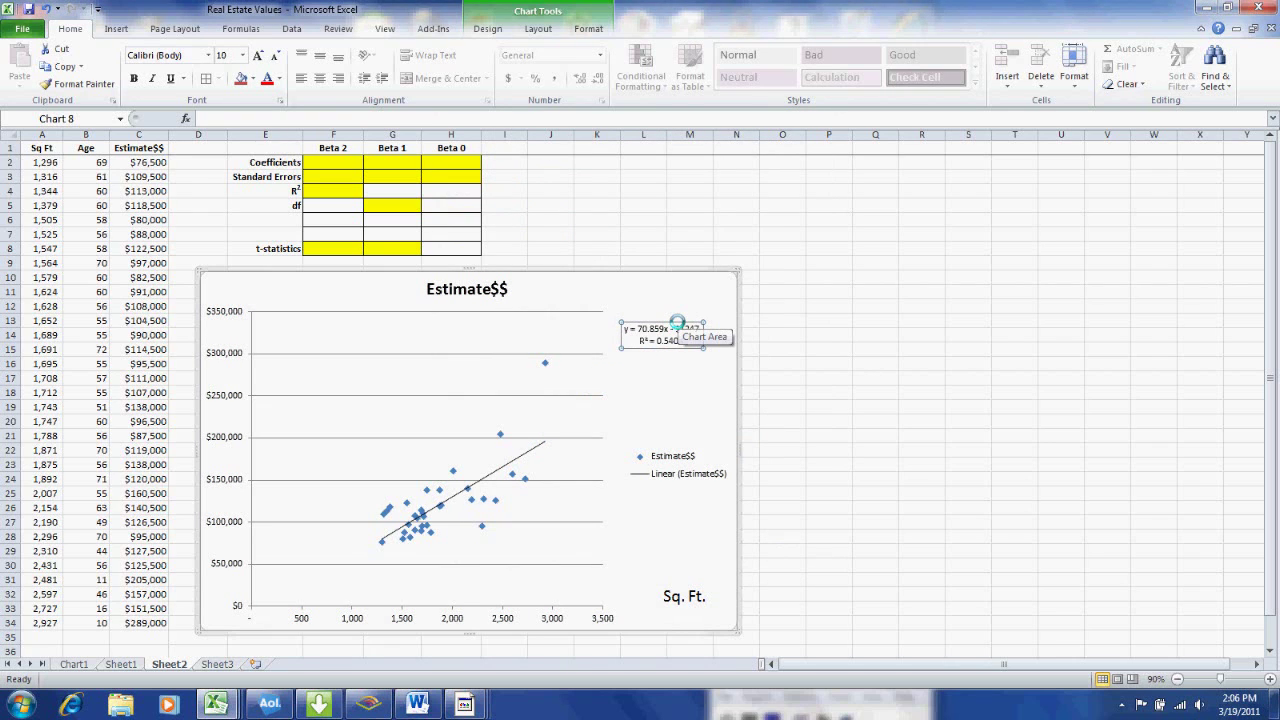
pyautogui.click(242, 55)
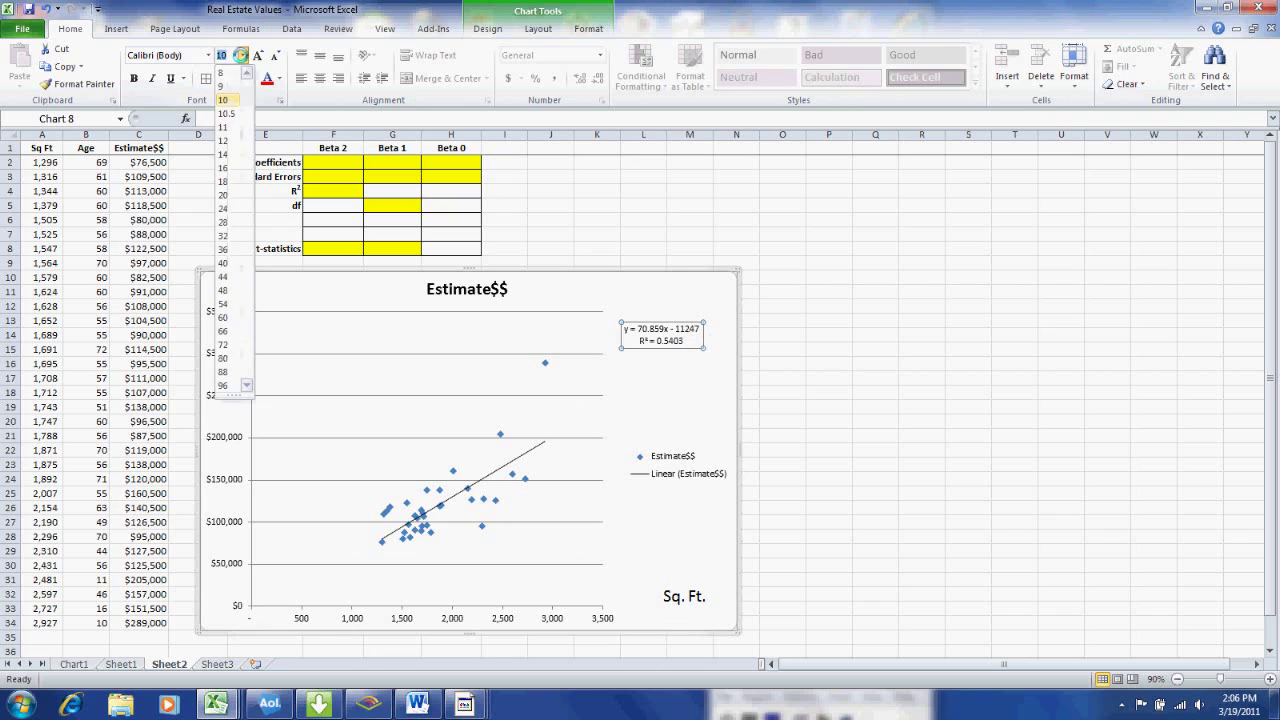
pyautogui.click(224, 183)
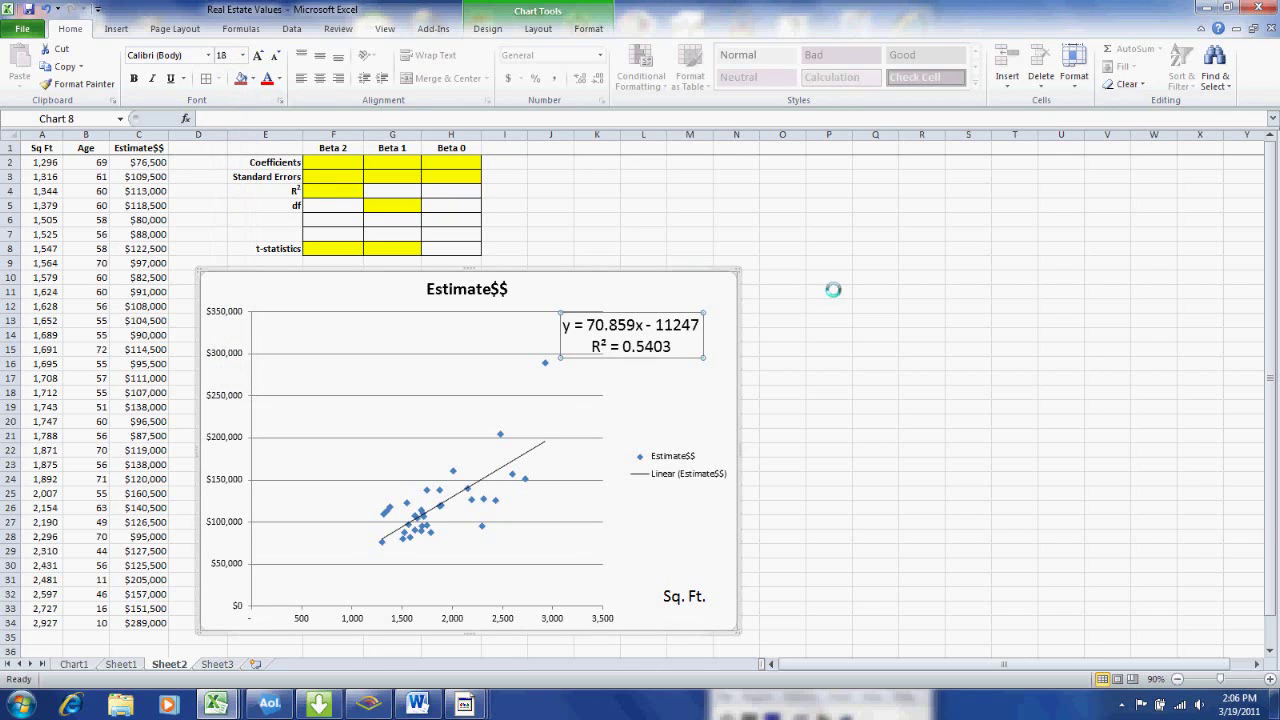
pyautogui.click(776, 323)
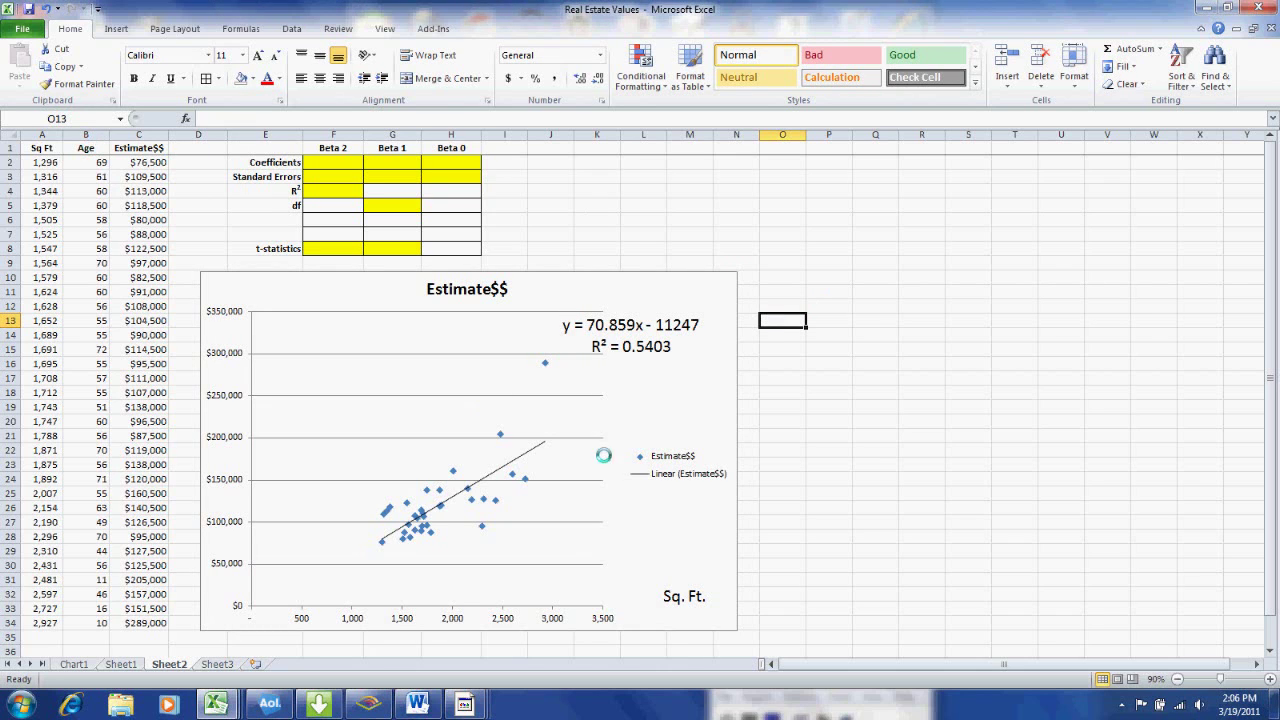
# Step: Shift the Sq. Ft. caption slightly lower-left toward the horizontal axis
pyautogui.click(687, 578)
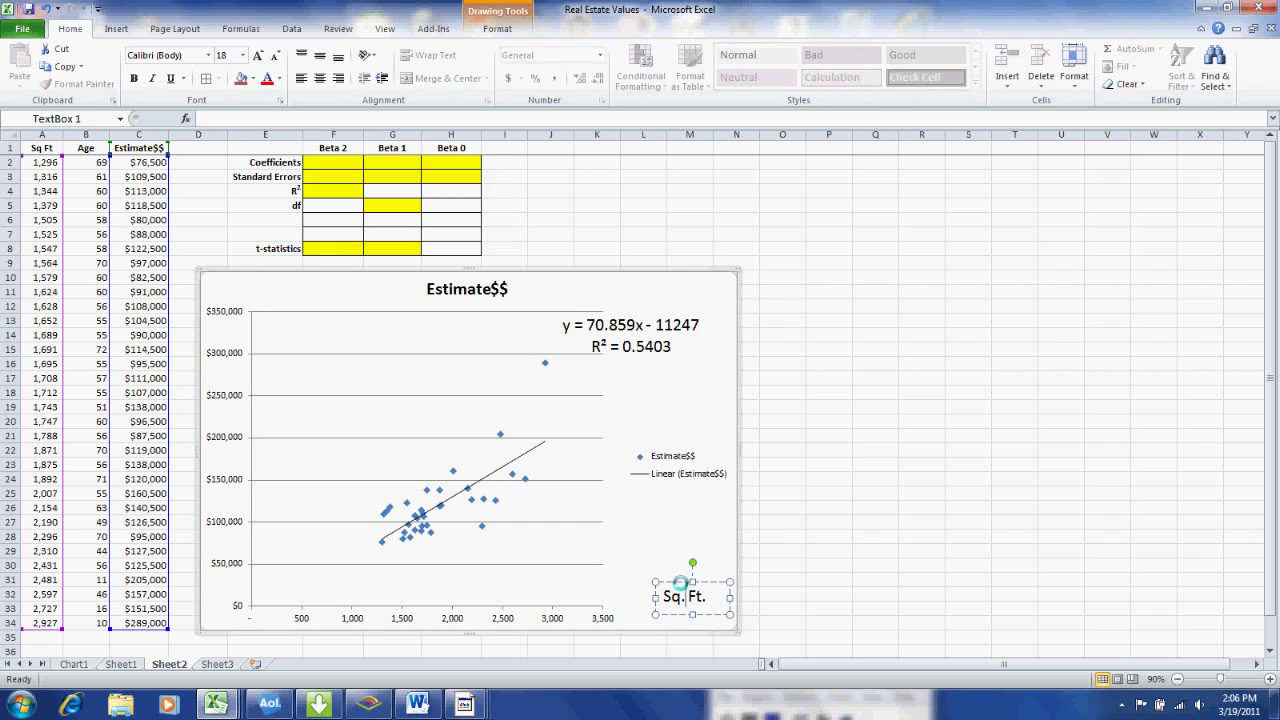
pyautogui.moveTo(687, 578); pyautogui.dragTo(646, 589)
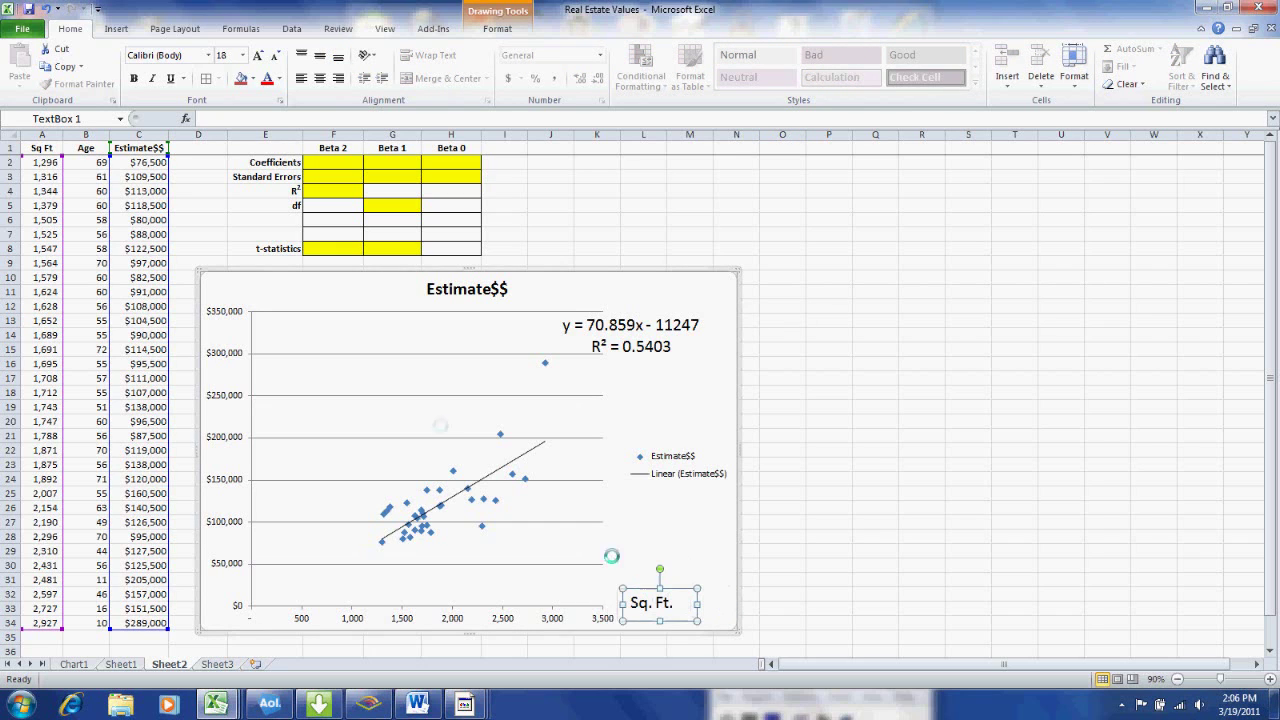
pyautogui.click(210, 202)
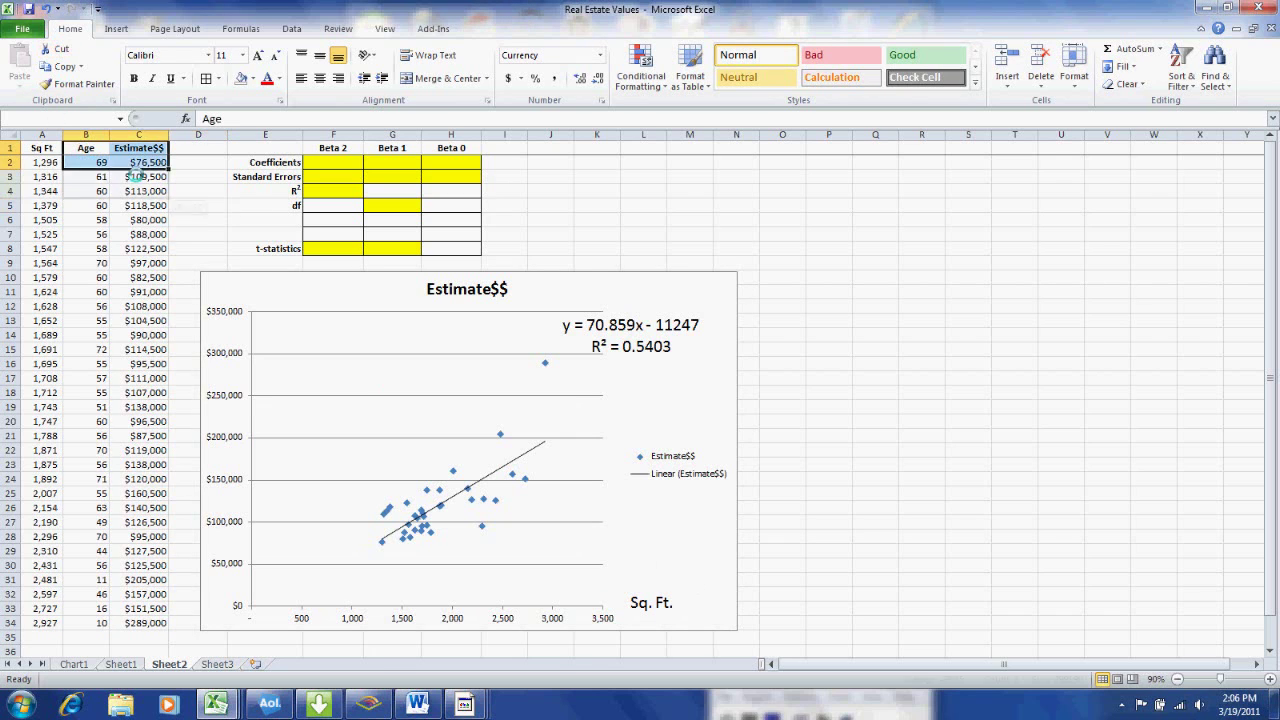
# Step: Insert a markers-only scatter of B1:C34 (Estimate$$ vs Age) beside the first chart
pyautogui.moveTo(136, 176); pyautogui.dragTo(153, 622)
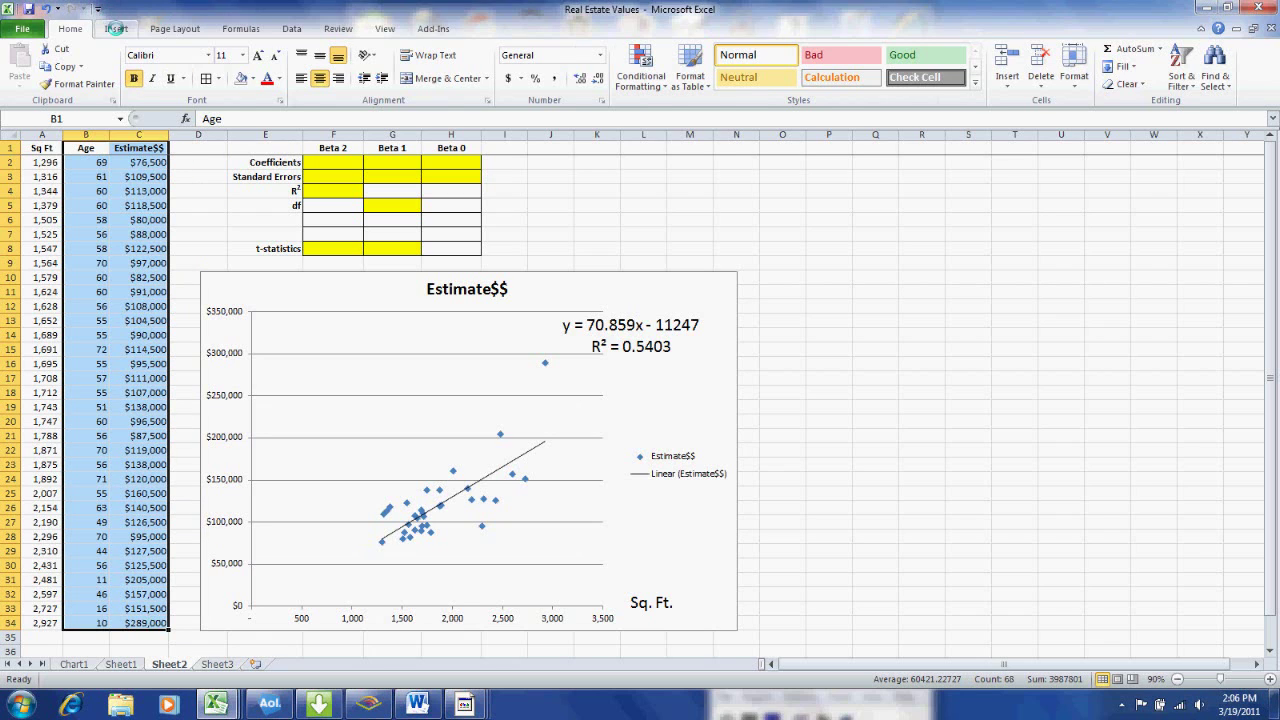
pyautogui.click(115, 28)
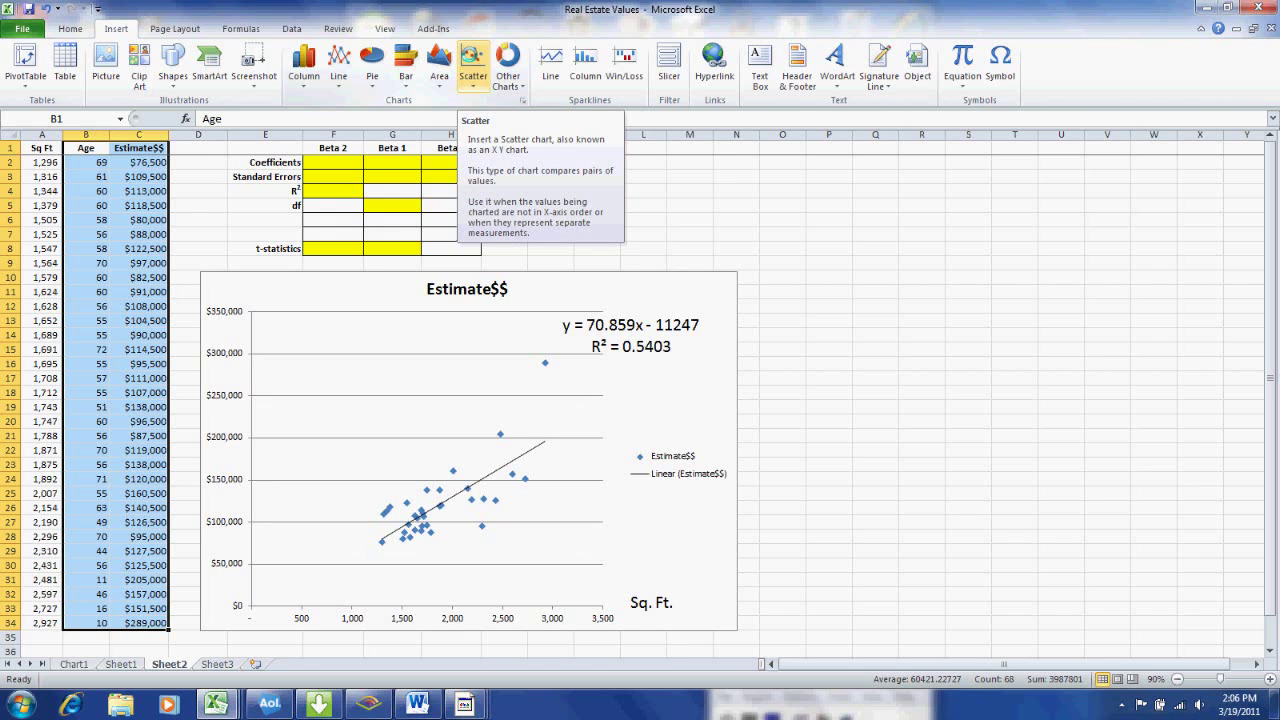
pyautogui.click(472, 78)
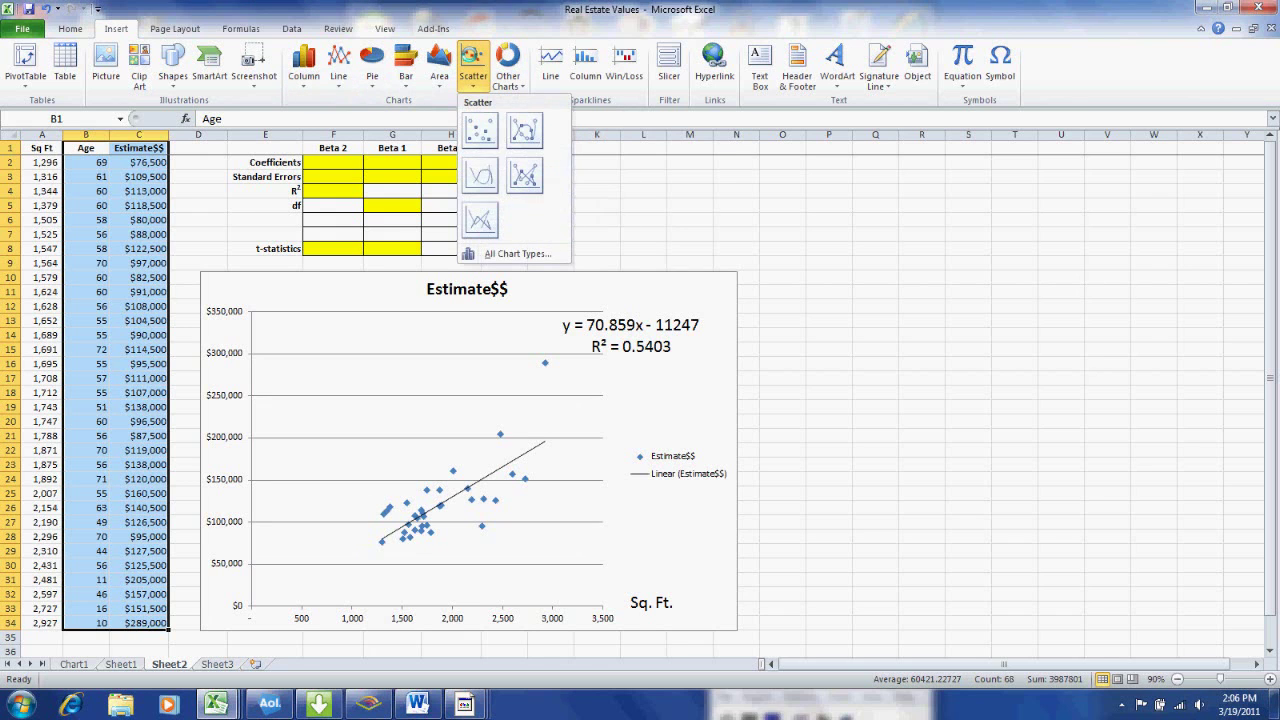
pyautogui.click(479, 126)
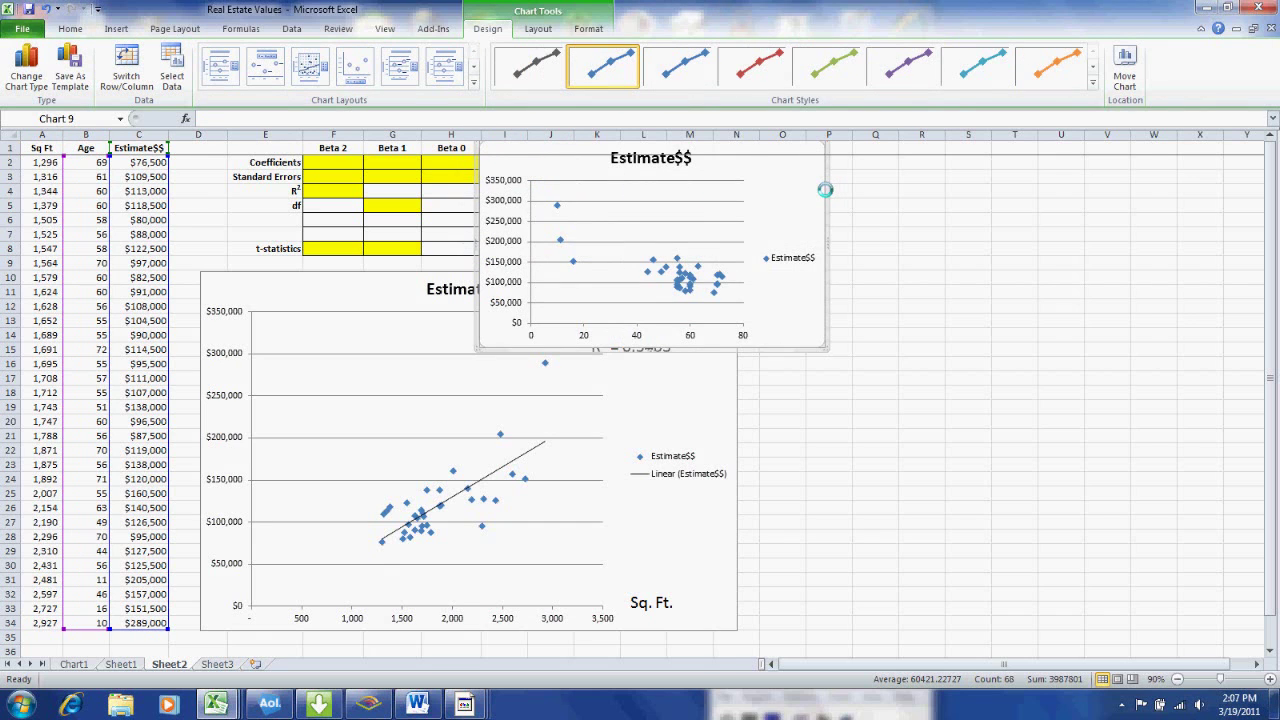
pyautogui.moveTo(823, 189); pyautogui.dragTo(1090, 366)
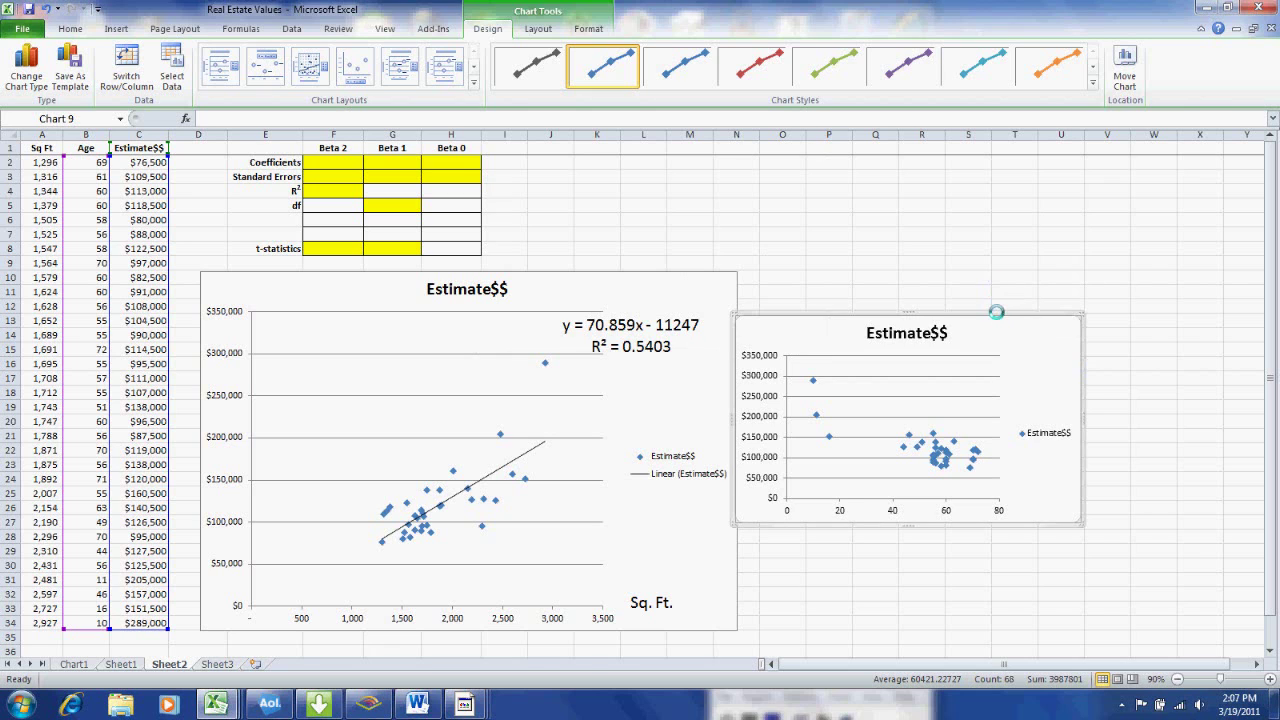
# Step: Align the Age chart with the Sq. Ft. chart and resize it to span rows 9–34
pyautogui.moveTo(996, 312); pyautogui.dragTo(995, 266)
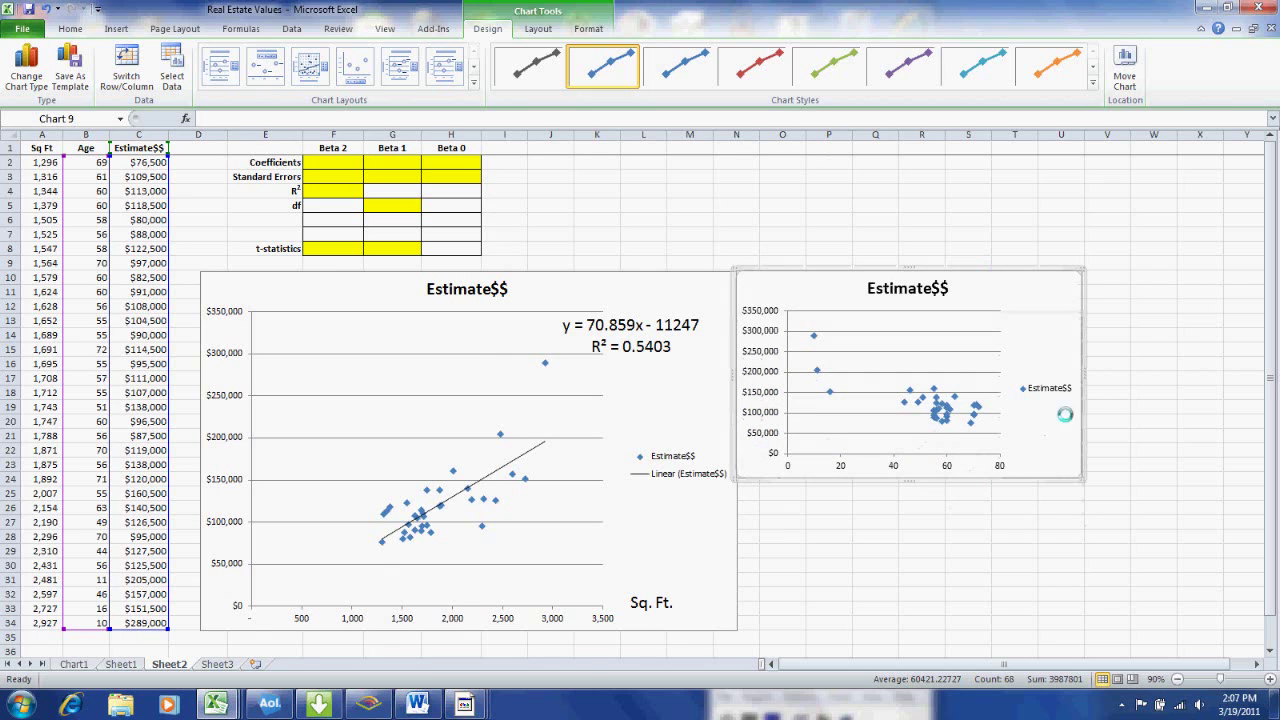
pyautogui.moveTo(1080, 479); pyautogui.dragTo(1253, 632)
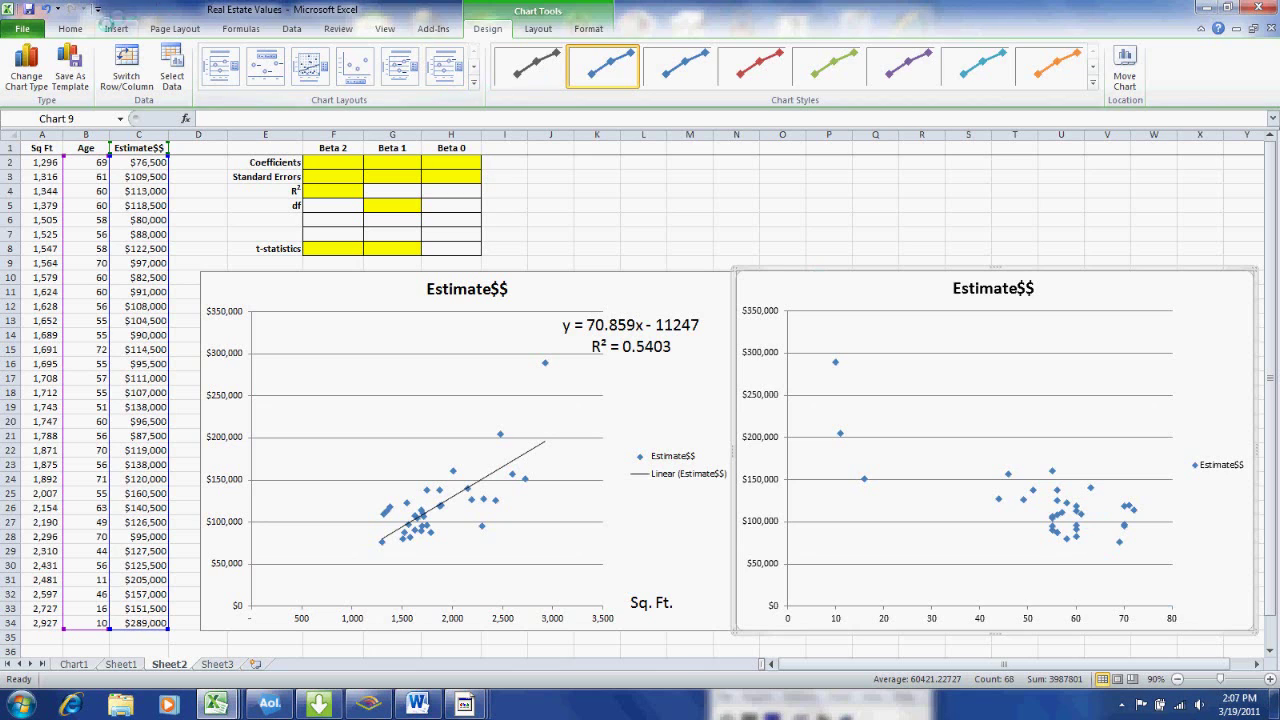
pyautogui.click(107, 27)
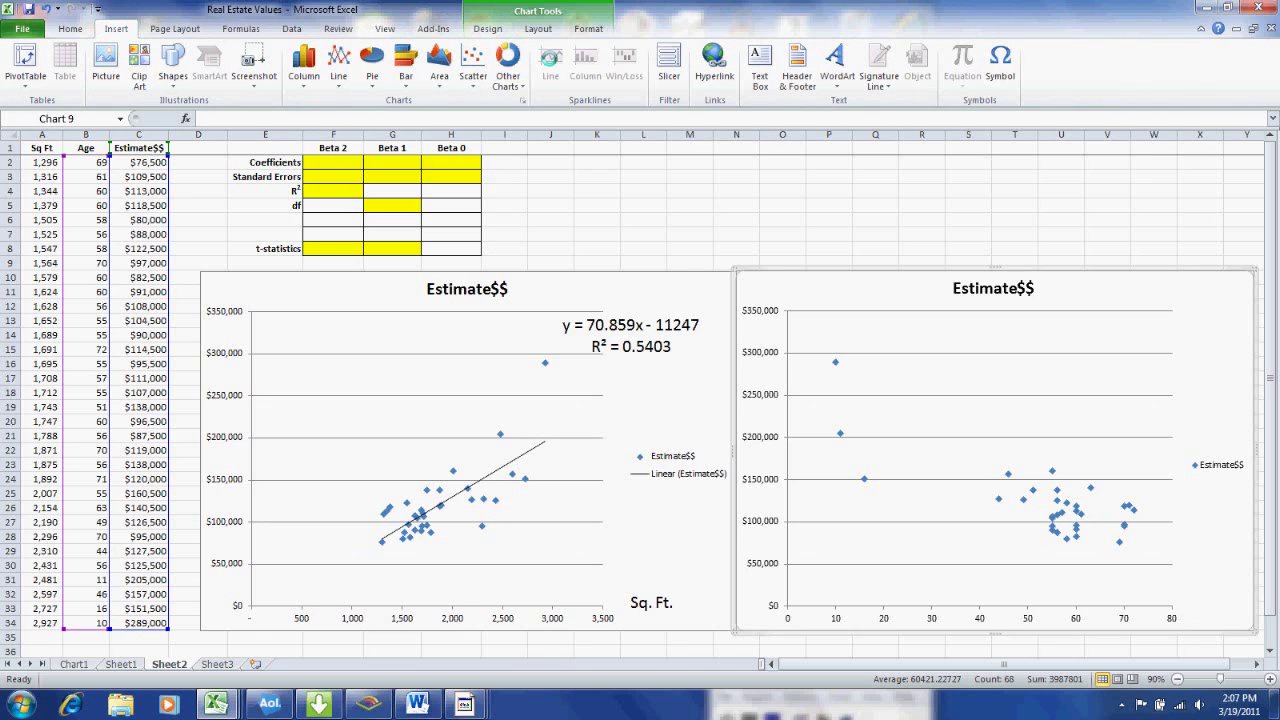
# Step: Place an 18 pt 'Age' text box at the Age chart's bottom right corner
pyautogui.click(755, 65)
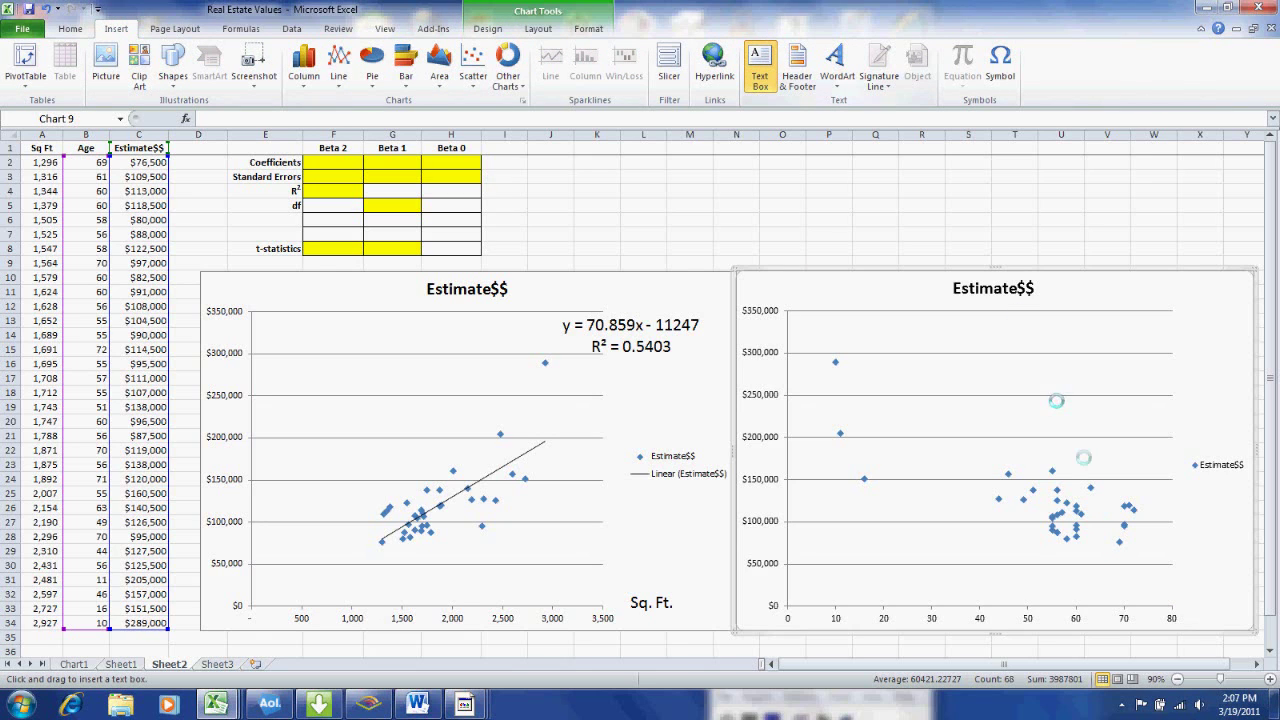
pyautogui.moveTo(1182, 586); pyautogui.dragTo(1237, 615)
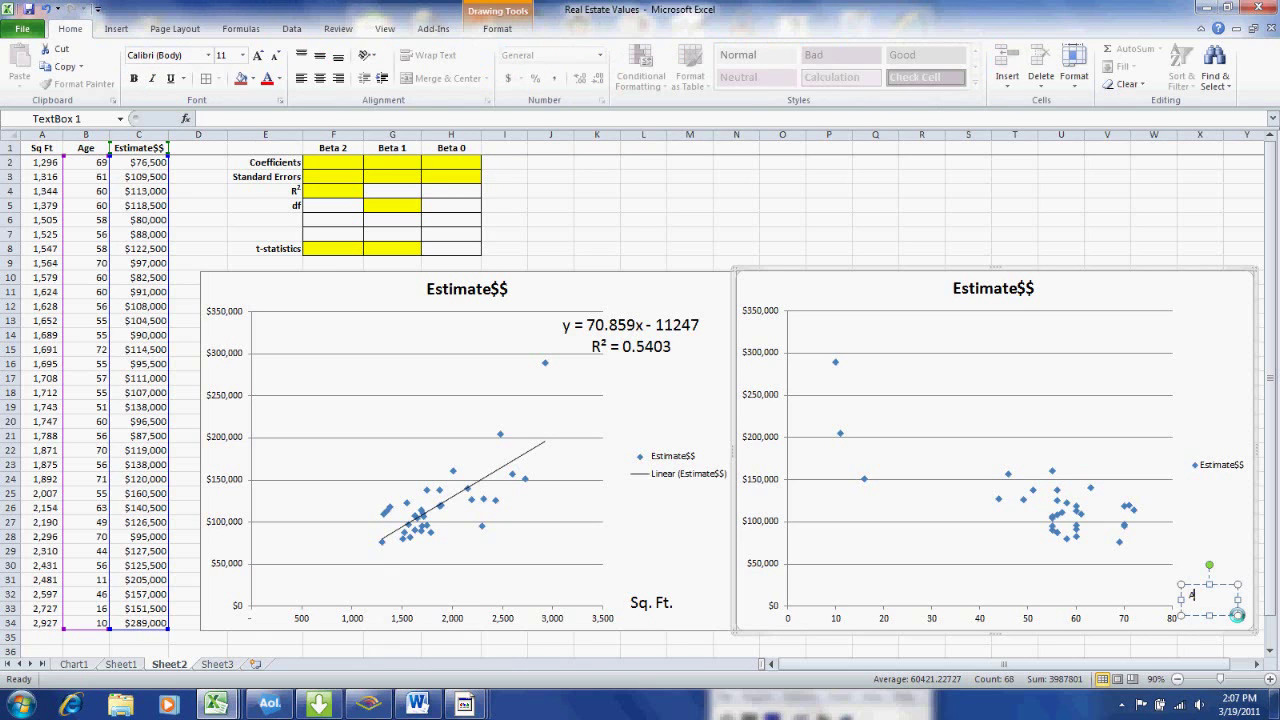
pyautogui.write('Age')
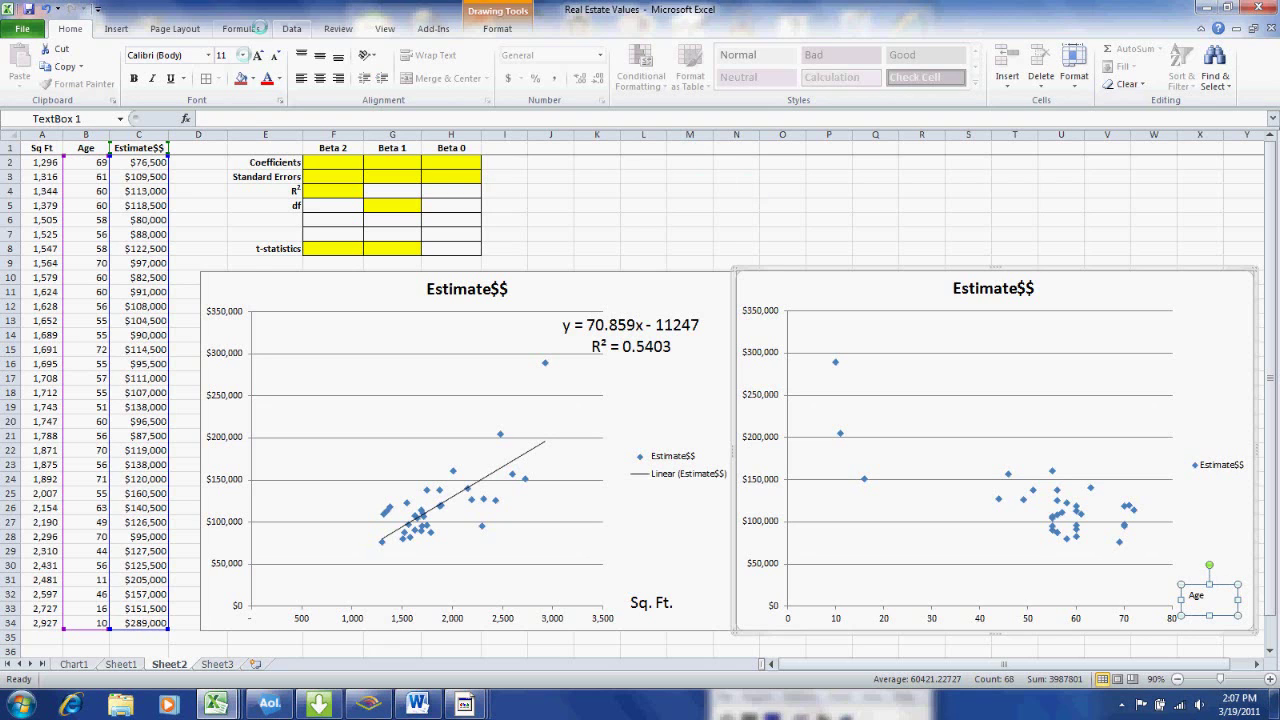
pyautogui.click(242, 55)
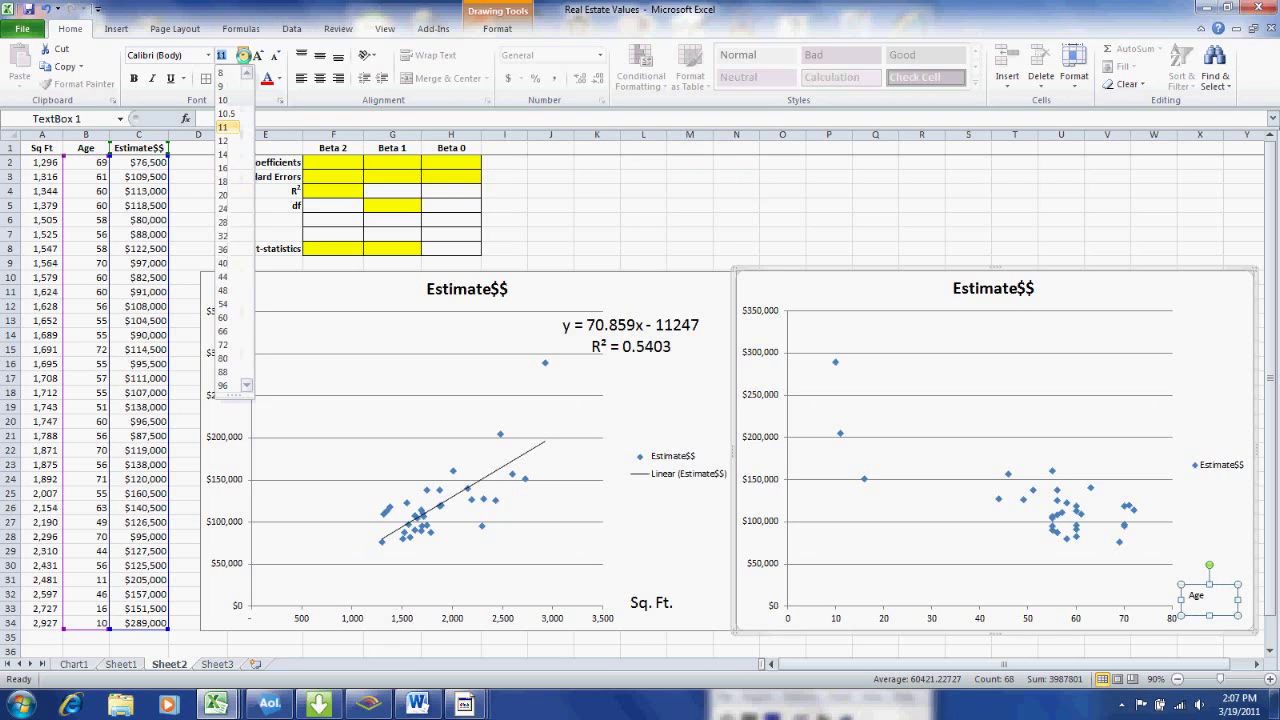
pyautogui.click(222, 181)
pyautogui.click(846, 215)
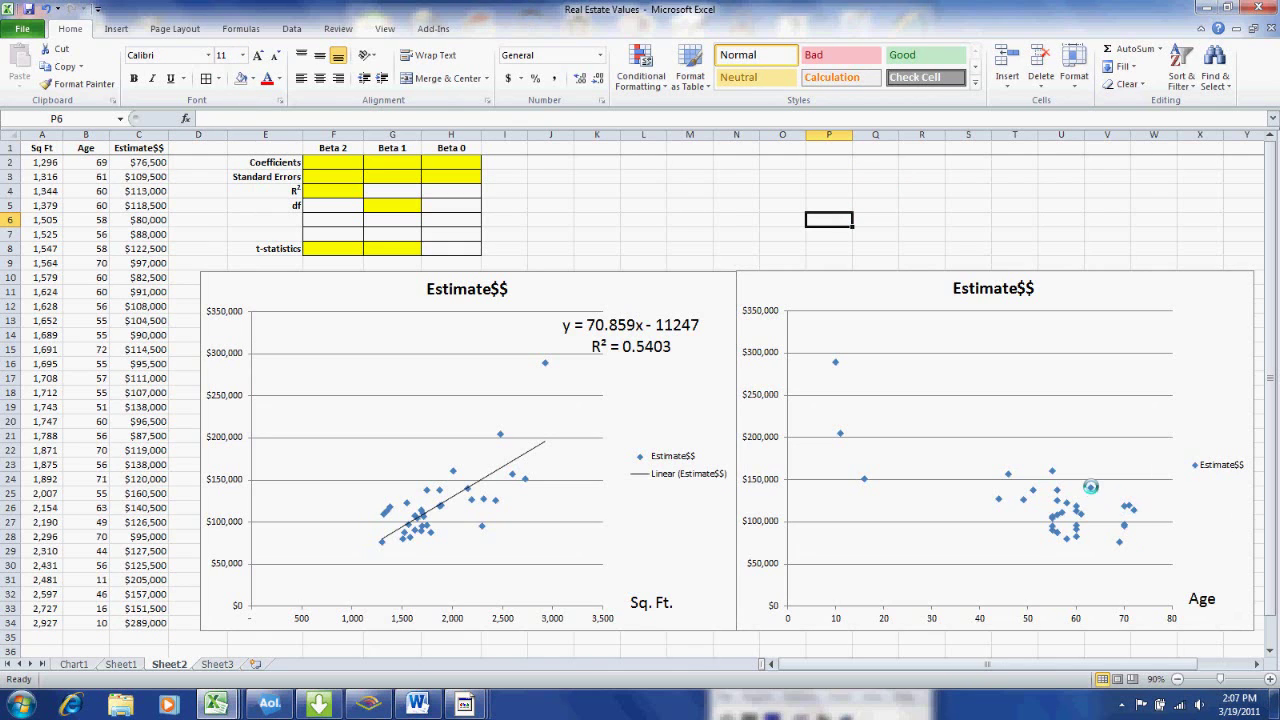
# Step: Add a linear trendline to the Age series displaying its equation and R² value
pyautogui.click(1090, 486)
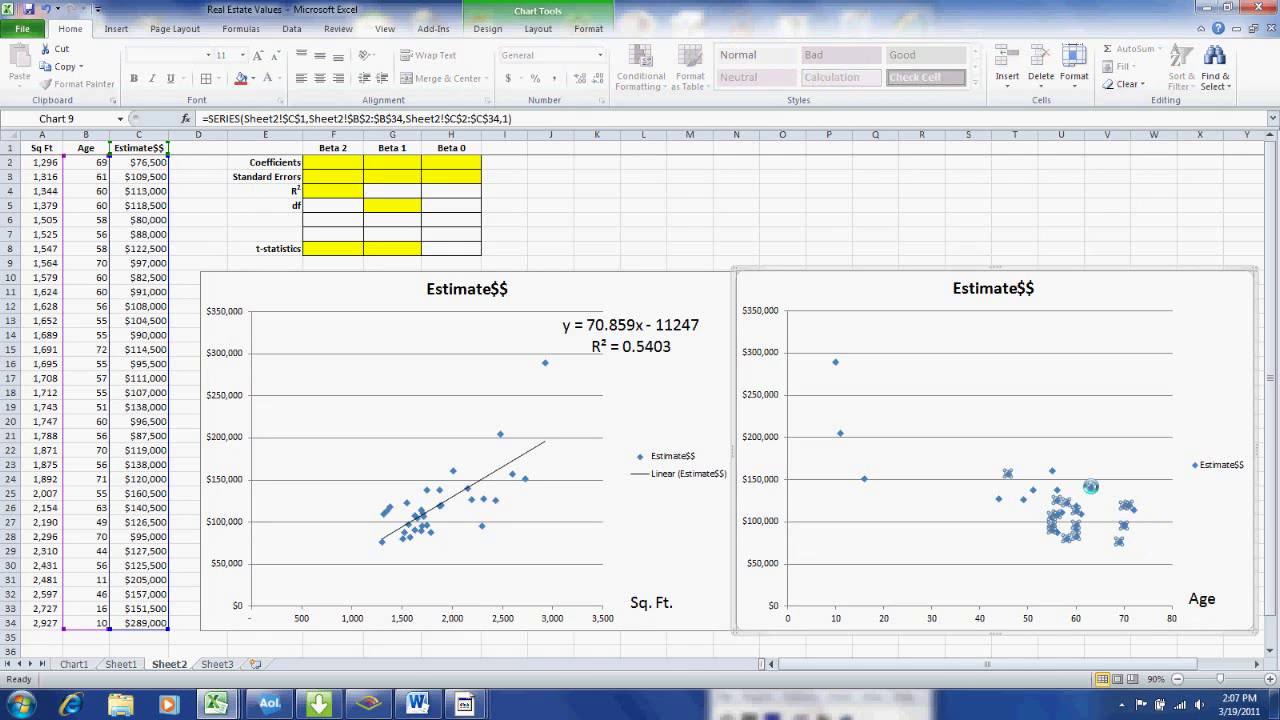
pyautogui.rightClick(1090, 486)
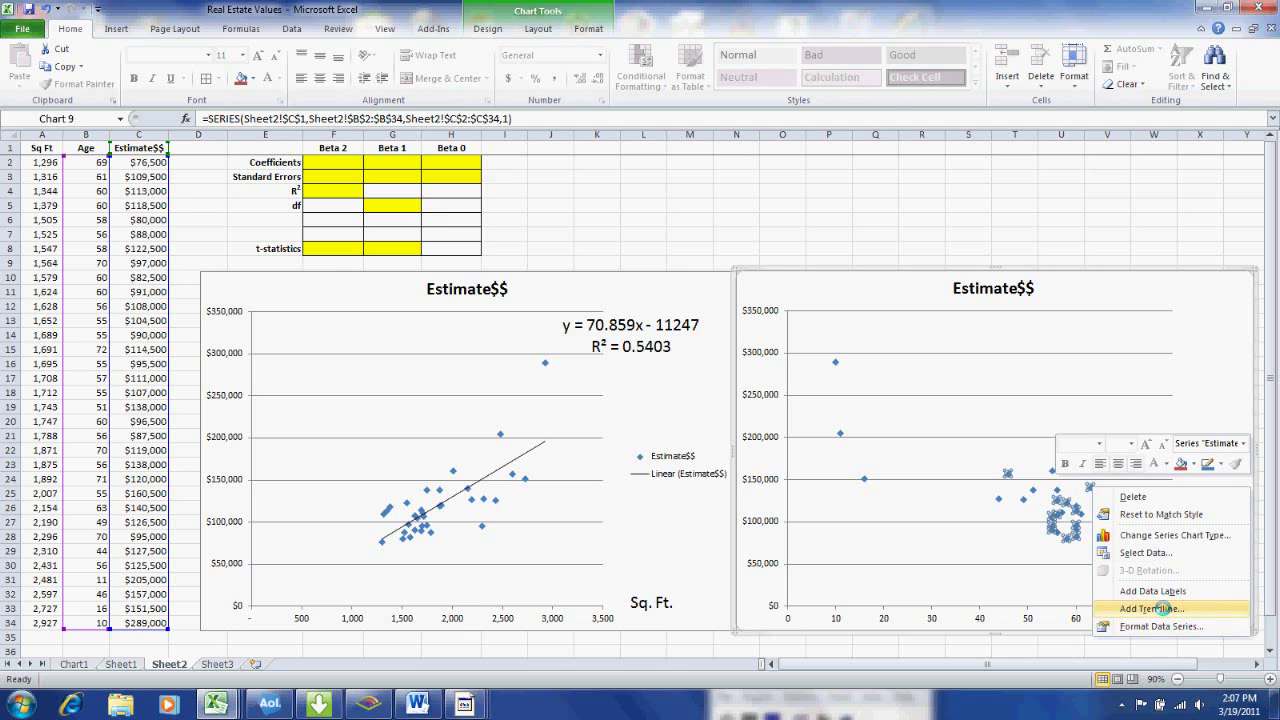
pyautogui.click(1163, 608)
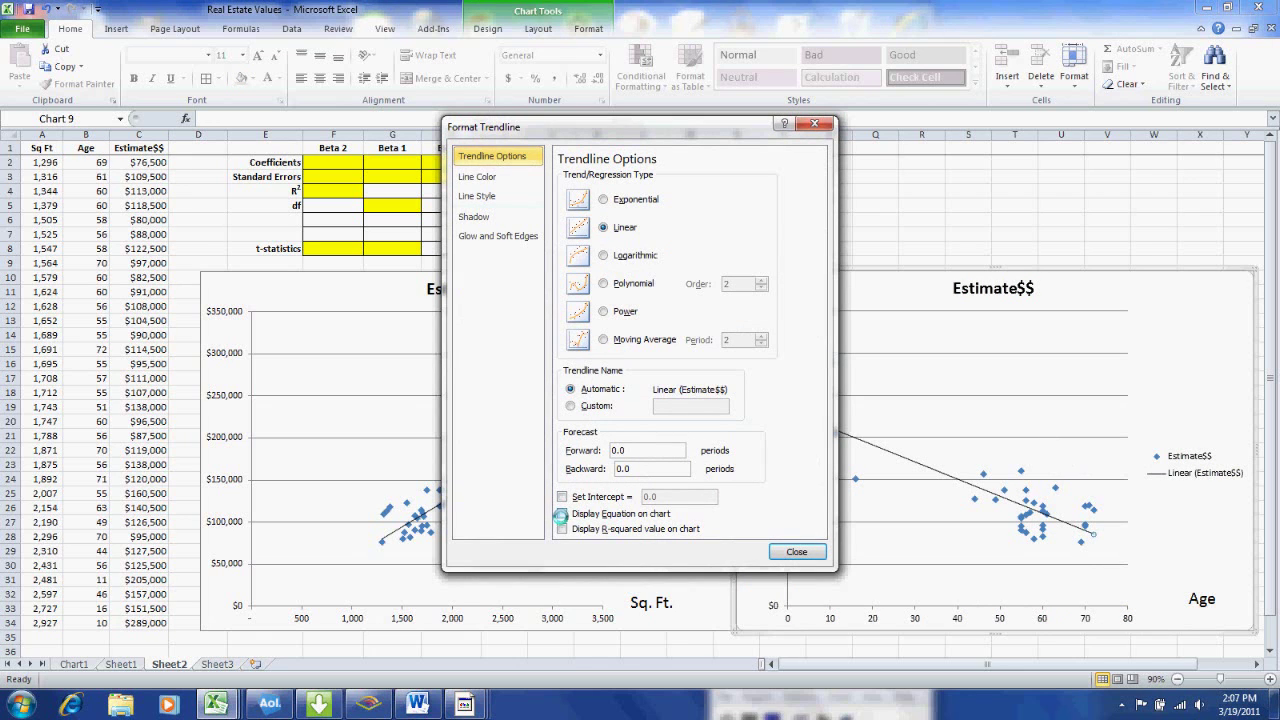
pyautogui.click(561, 513)
pyautogui.click(561, 529)
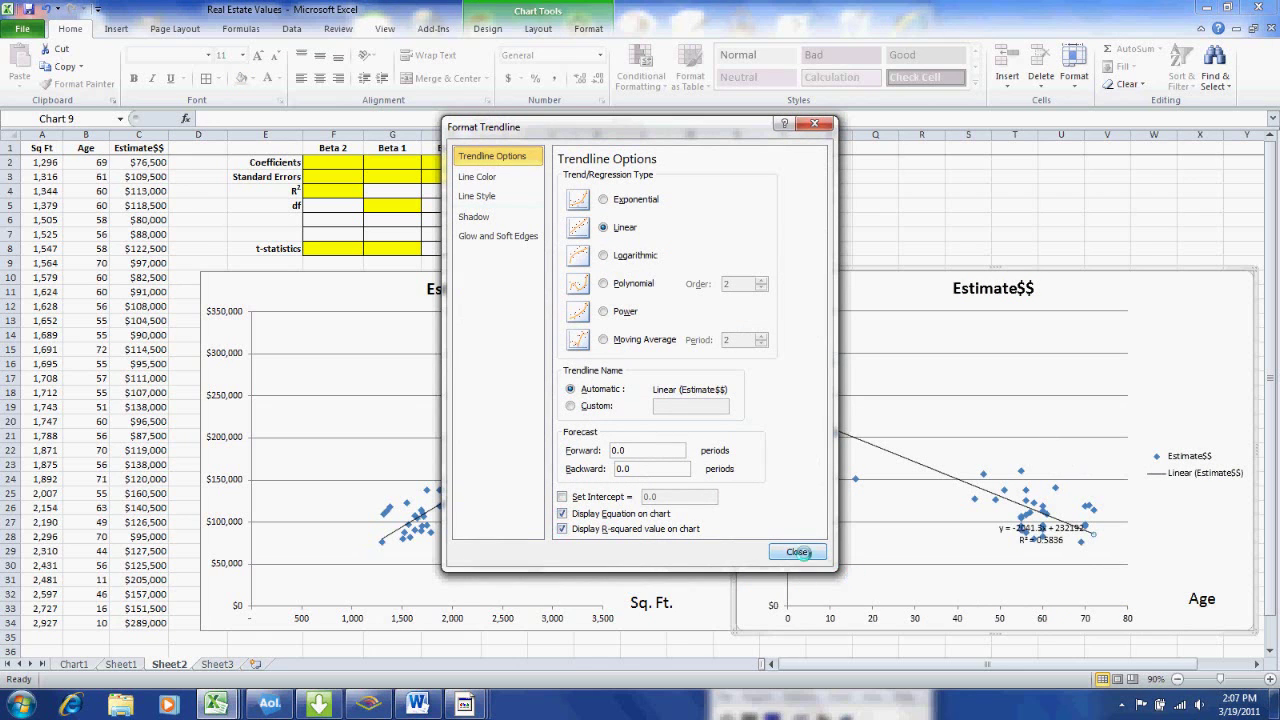
pyautogui.click(797, 551)
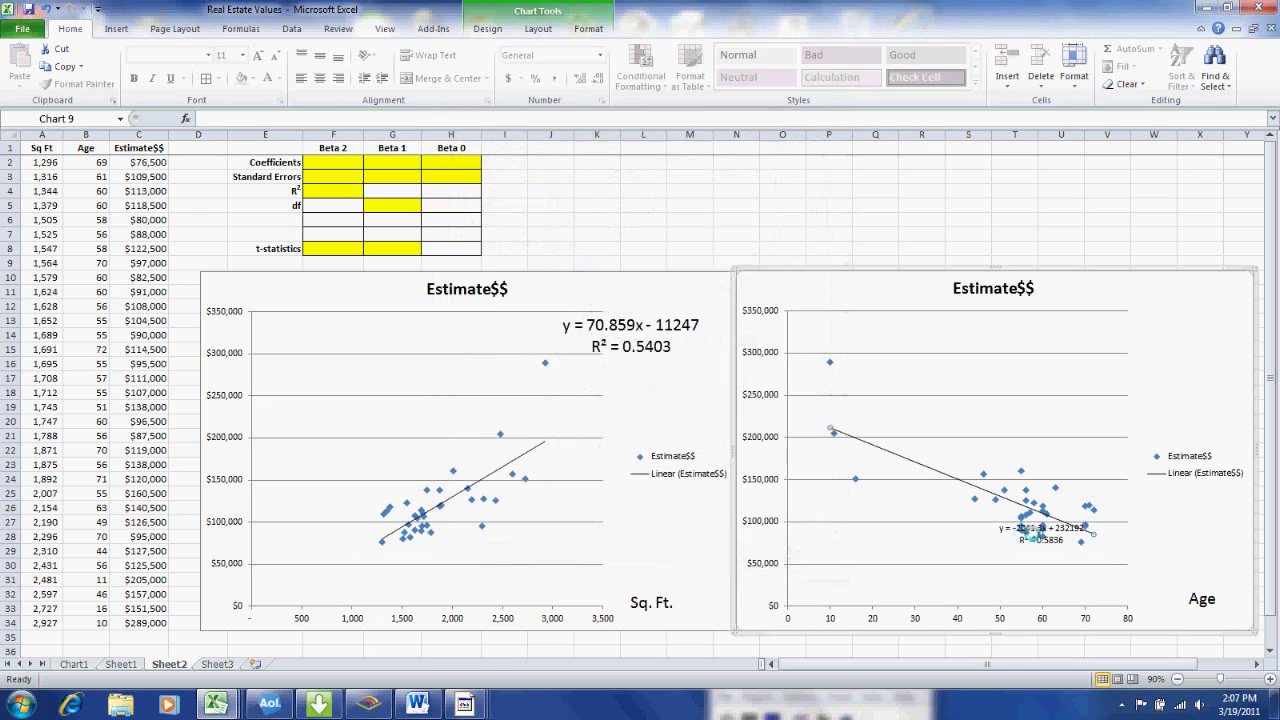
# Step: Move the y = -2041.3x + 232192, R² = 0.5836 label to the top right at 18 pt
pyautogui.click(1054, 531)
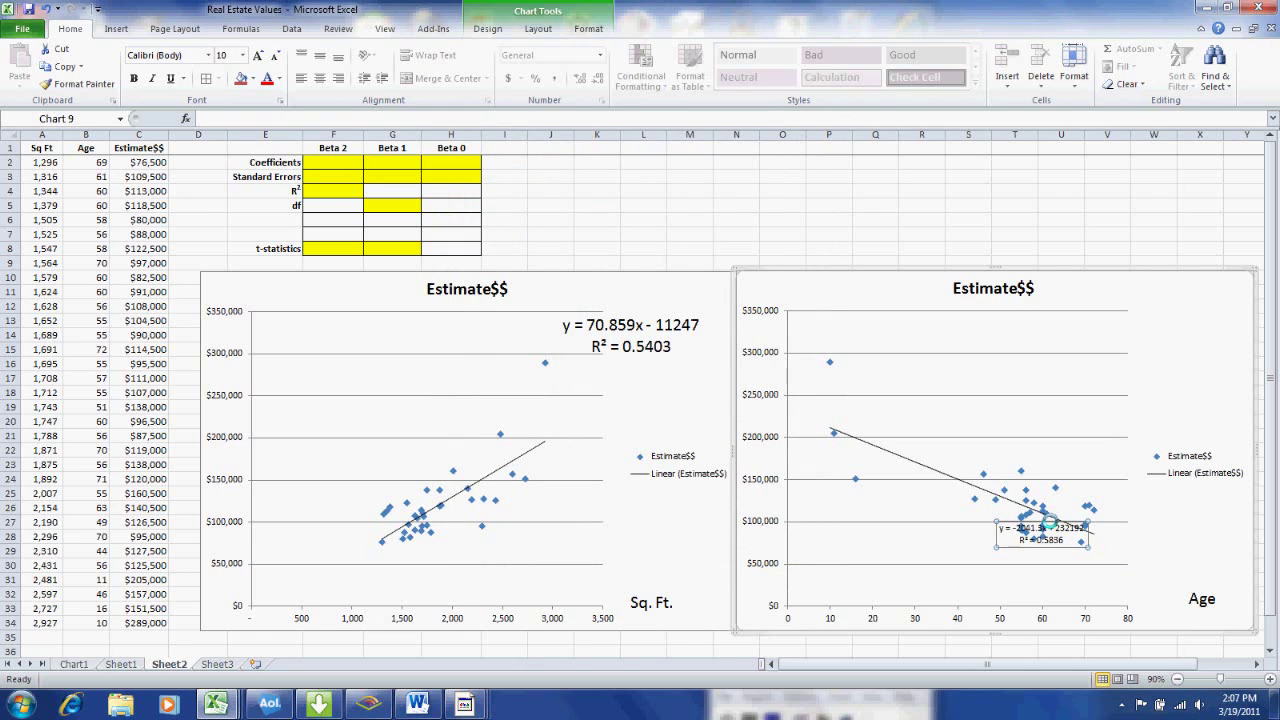
pyautogui.moveTo(1050, 522); pyautogui.dragTo(1198, 314)
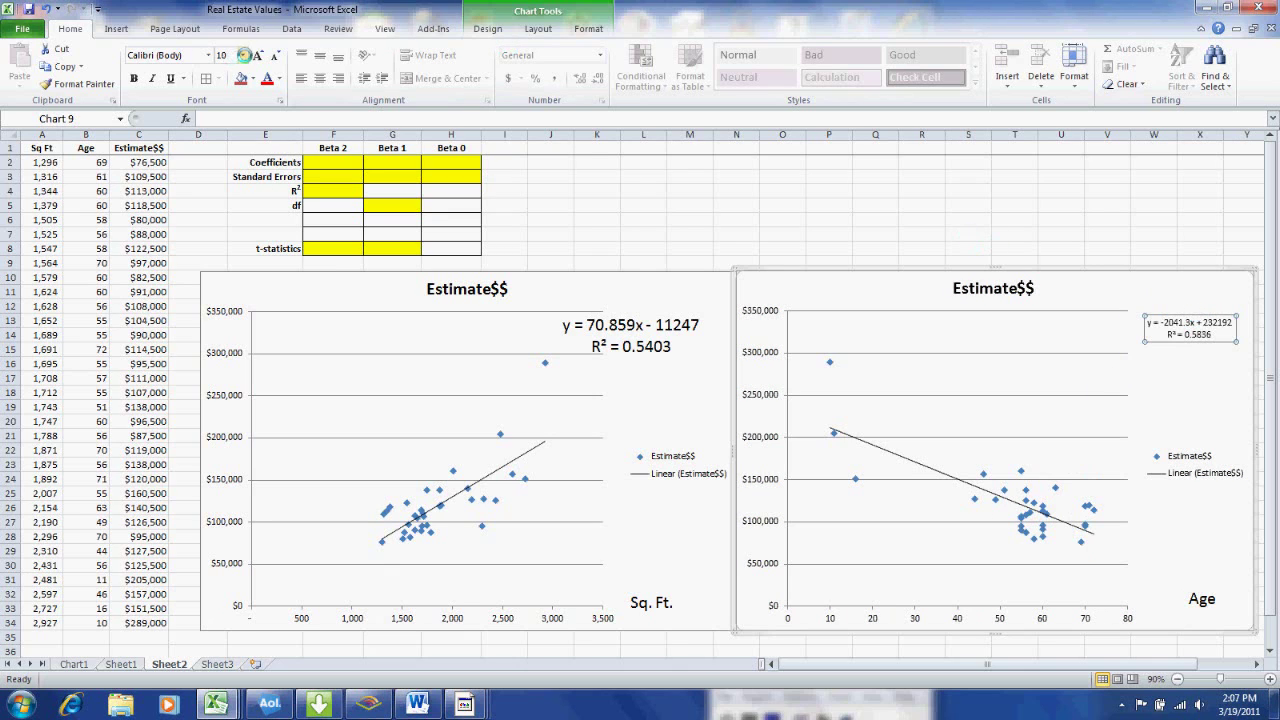
pyautogui.click(244, 55)
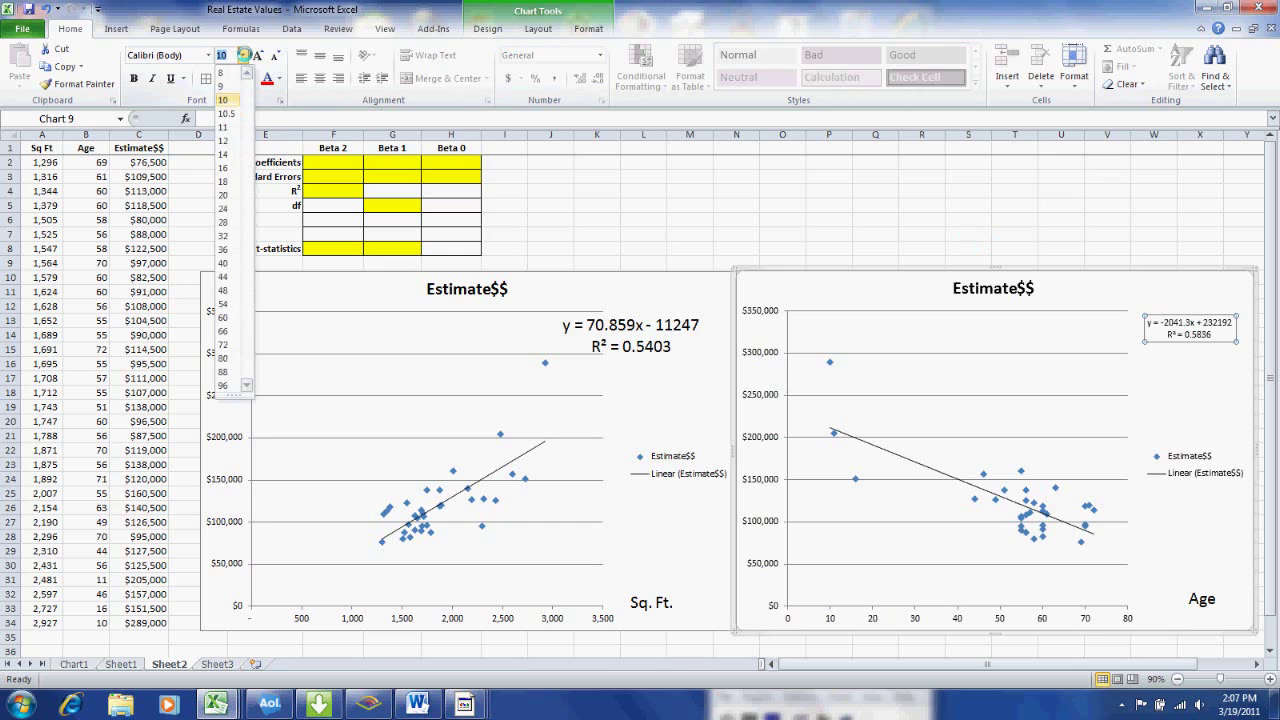
pyautogui.click(224, 181)
pyautogui.click(951, 191)
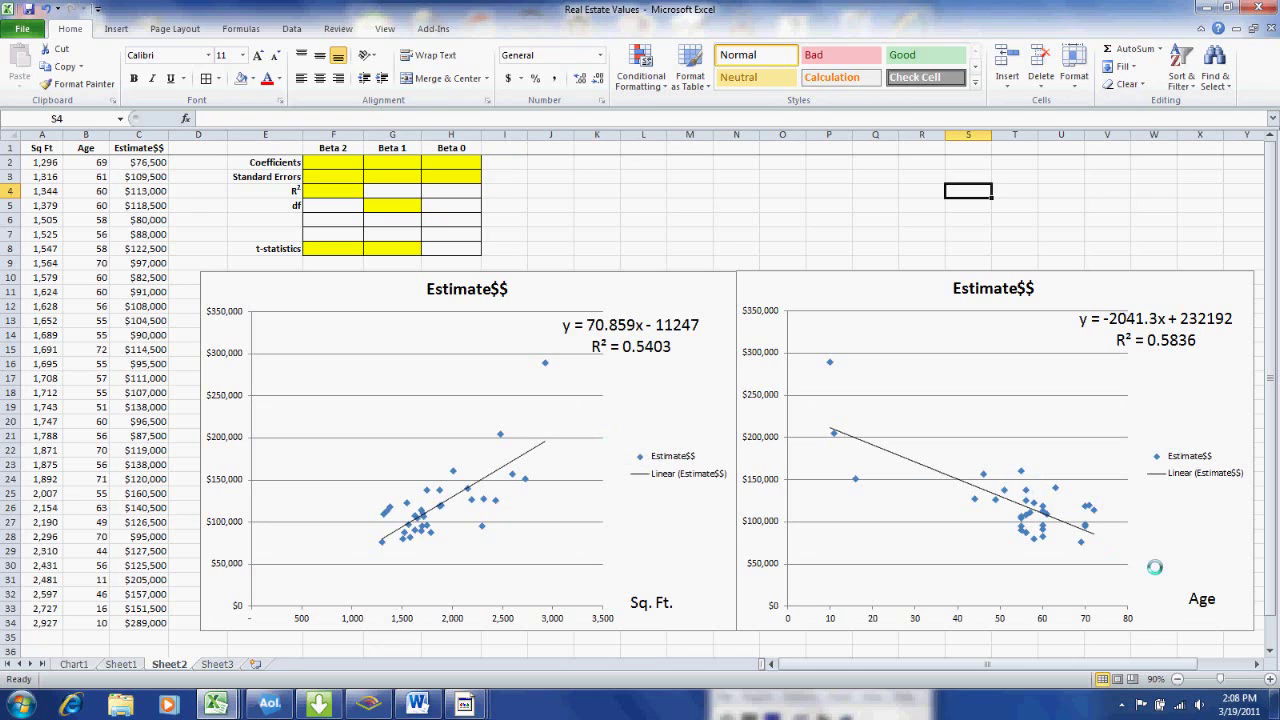
# Step: Shift the 'Age' caption slightly left beneath the second chart's horizontal axis
pyautogui.click(1203, 592)
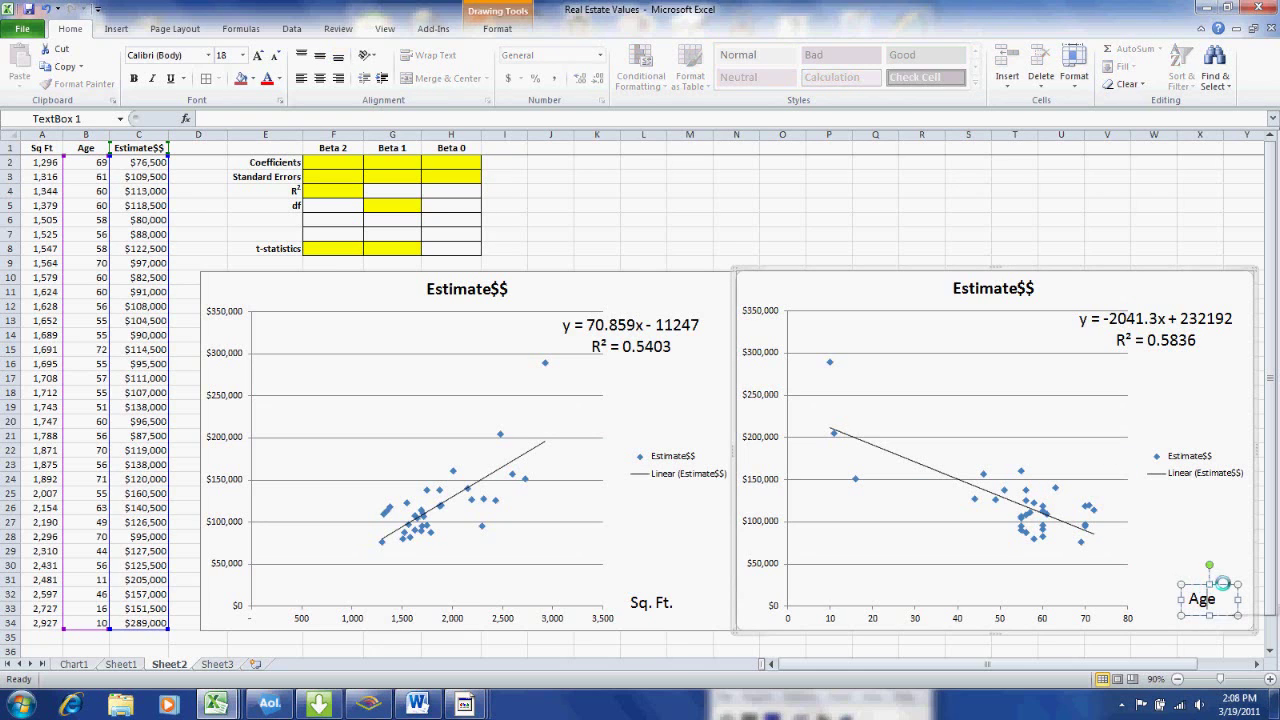
pyautogui.moveTo(1222, 583); pyautogui.dragTo(1186, 586)
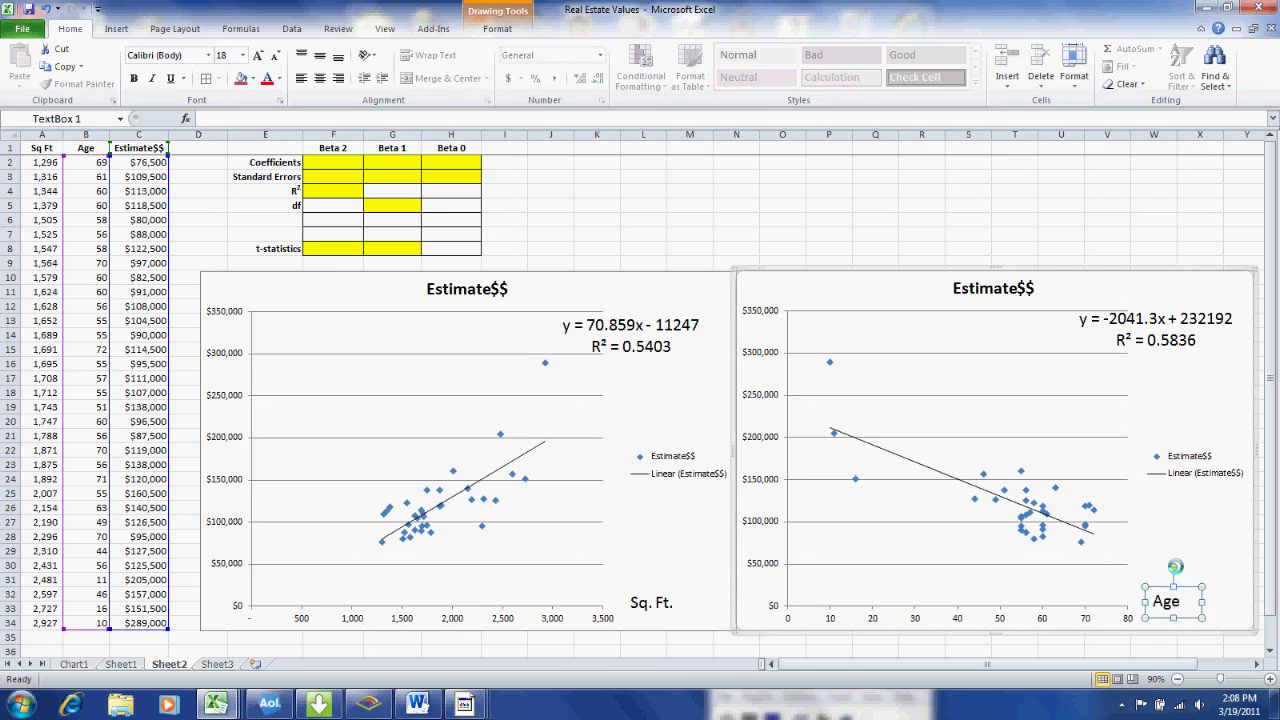
pyautogui.click(1149, 514)
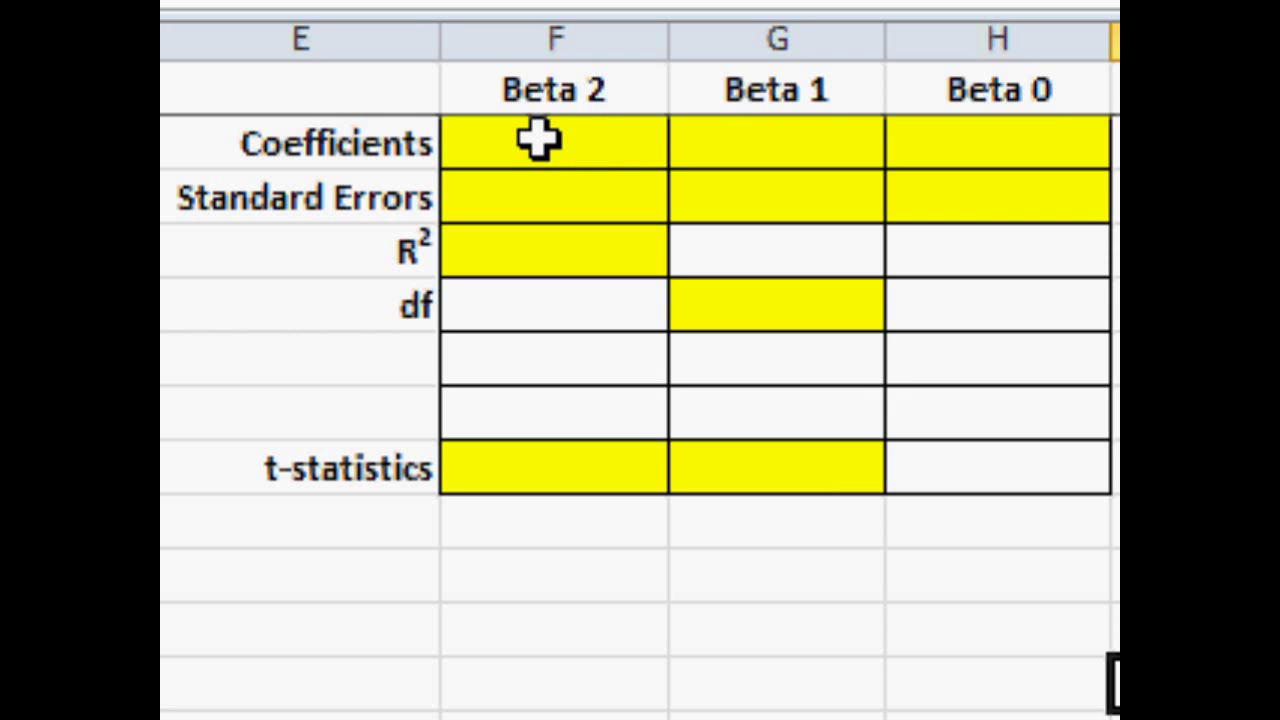
# Step: Array-enter =LINEST(C2:C34, A2:B34,1,1) across F2:H6 to regress Estimate$$ on Sq Ft and Age
pyautogui.moveTo(540, 140); pyautogui.dragTo(963, 361)
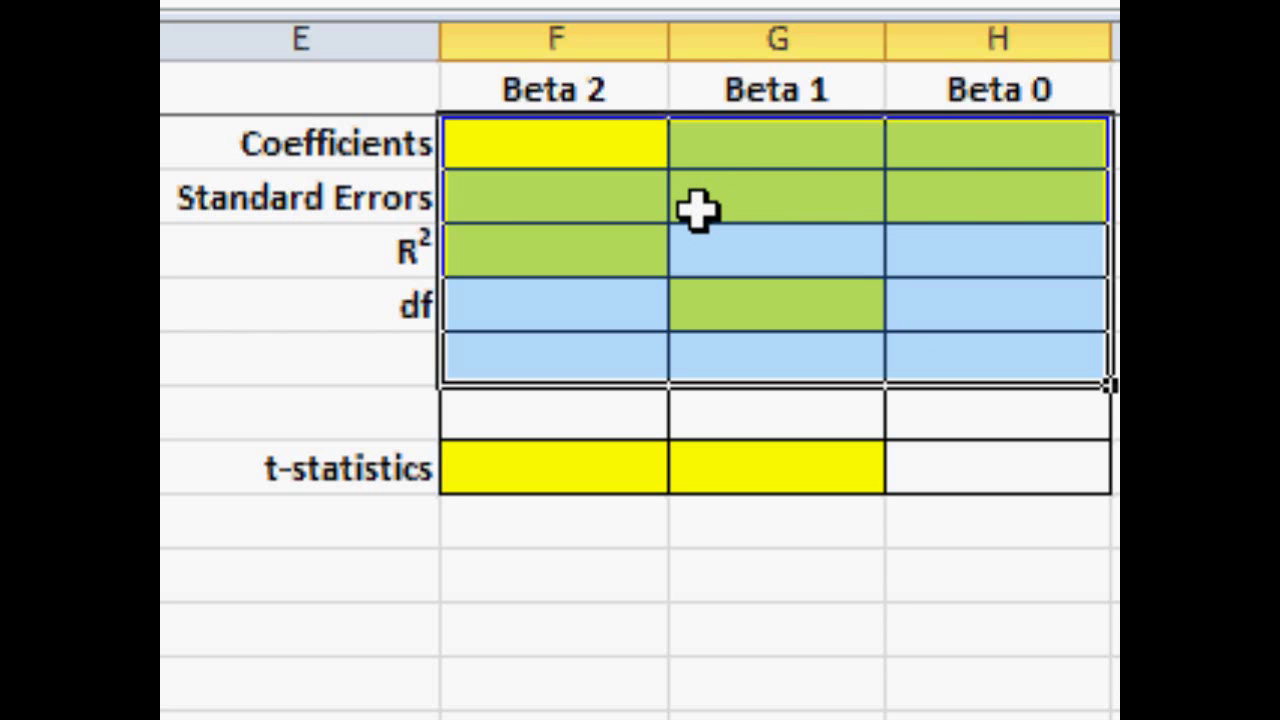
pyautogui.write('=')
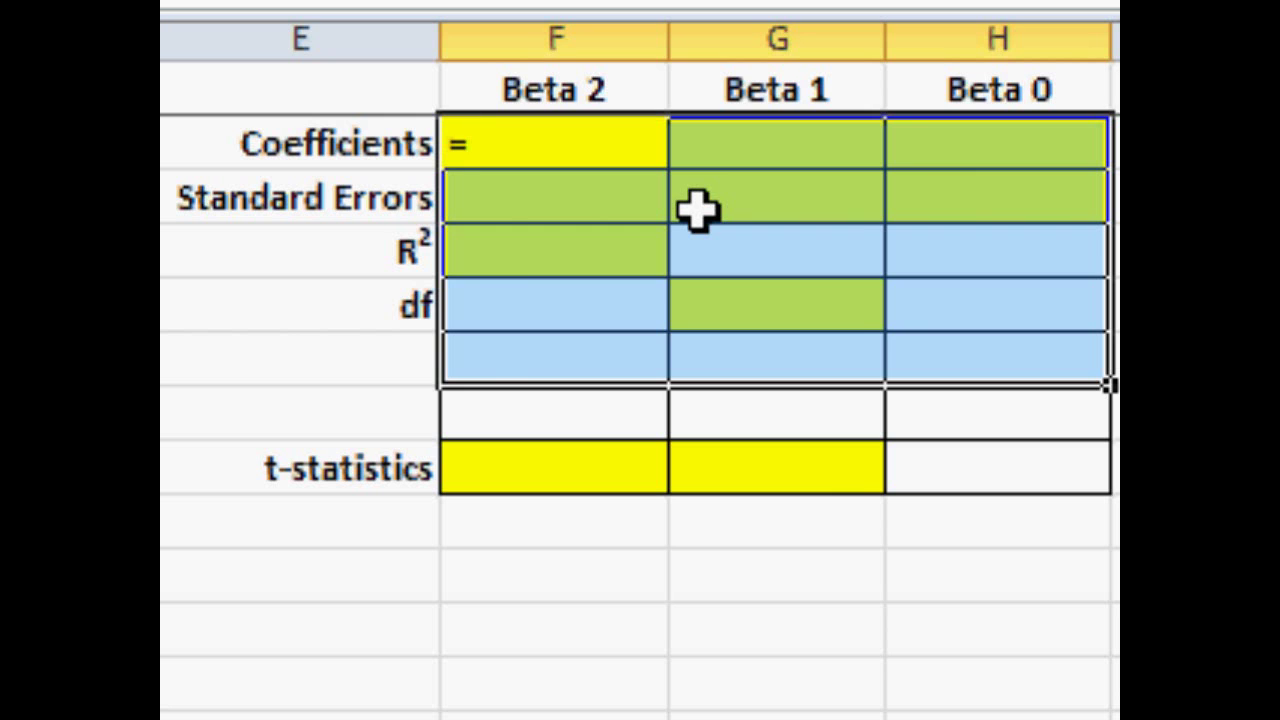
pyautogui.write('LINEST')
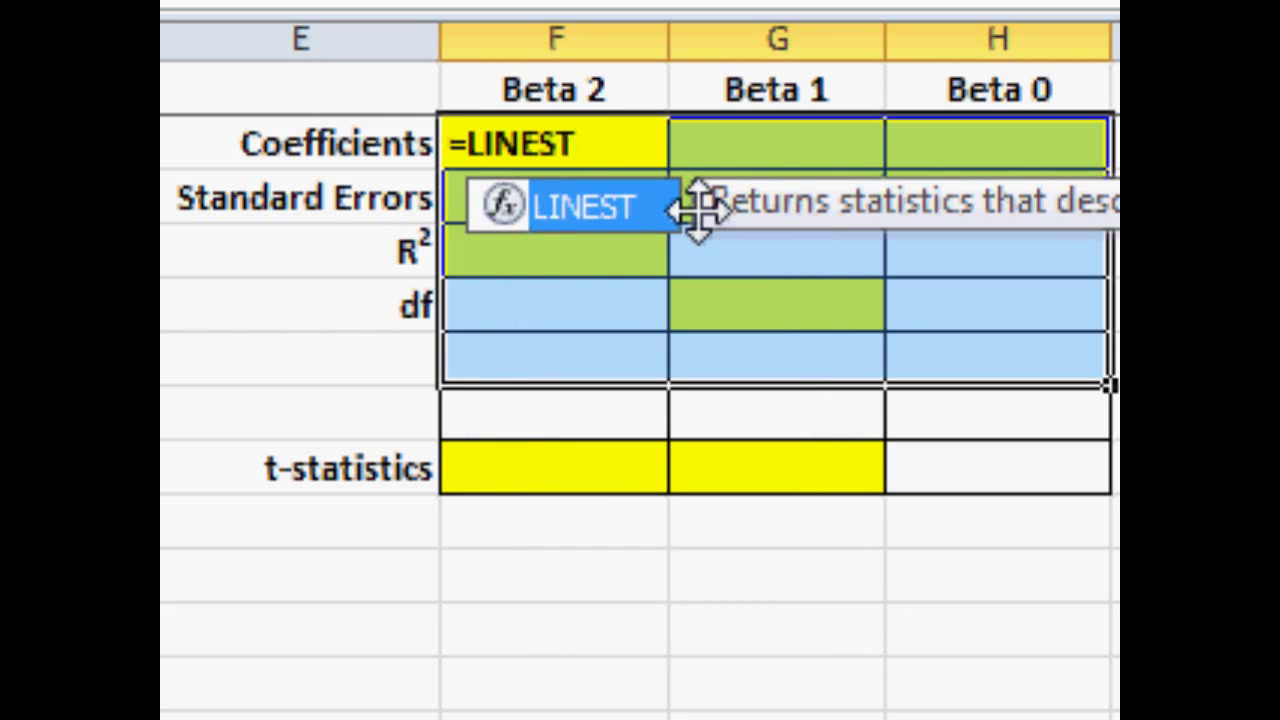
pyautogui.write('(')
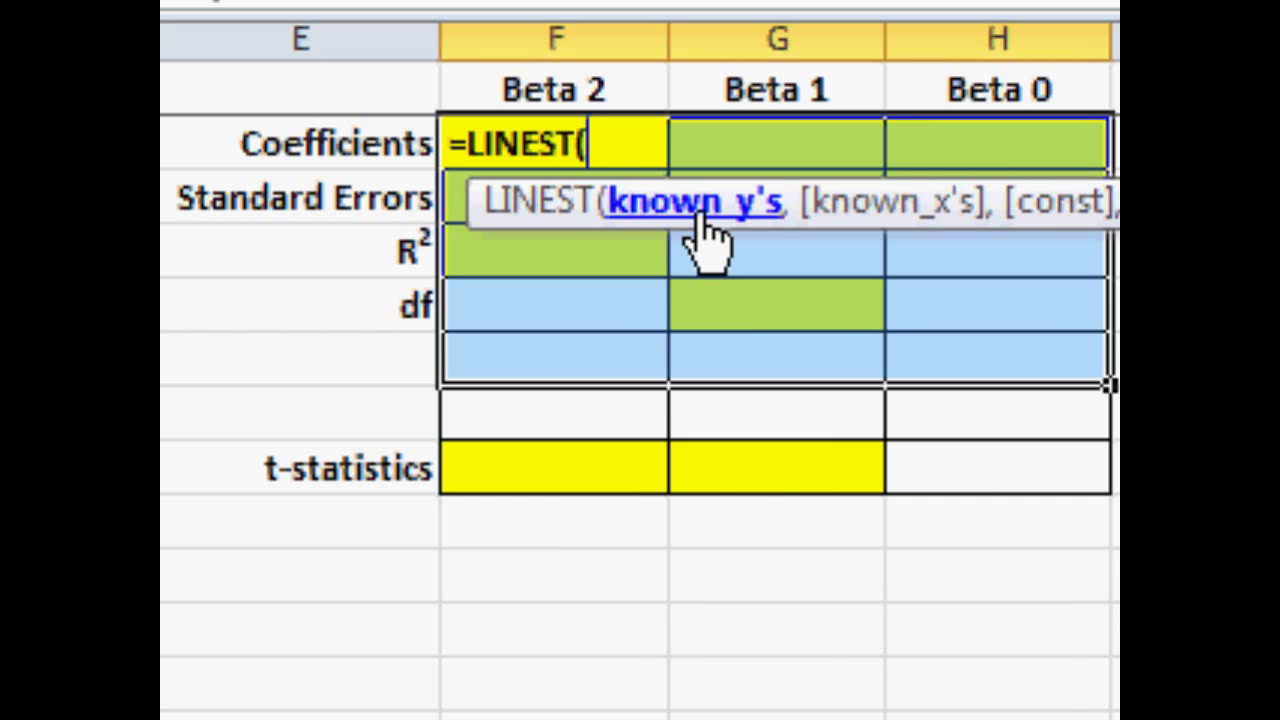
pyautogui.write('C2')
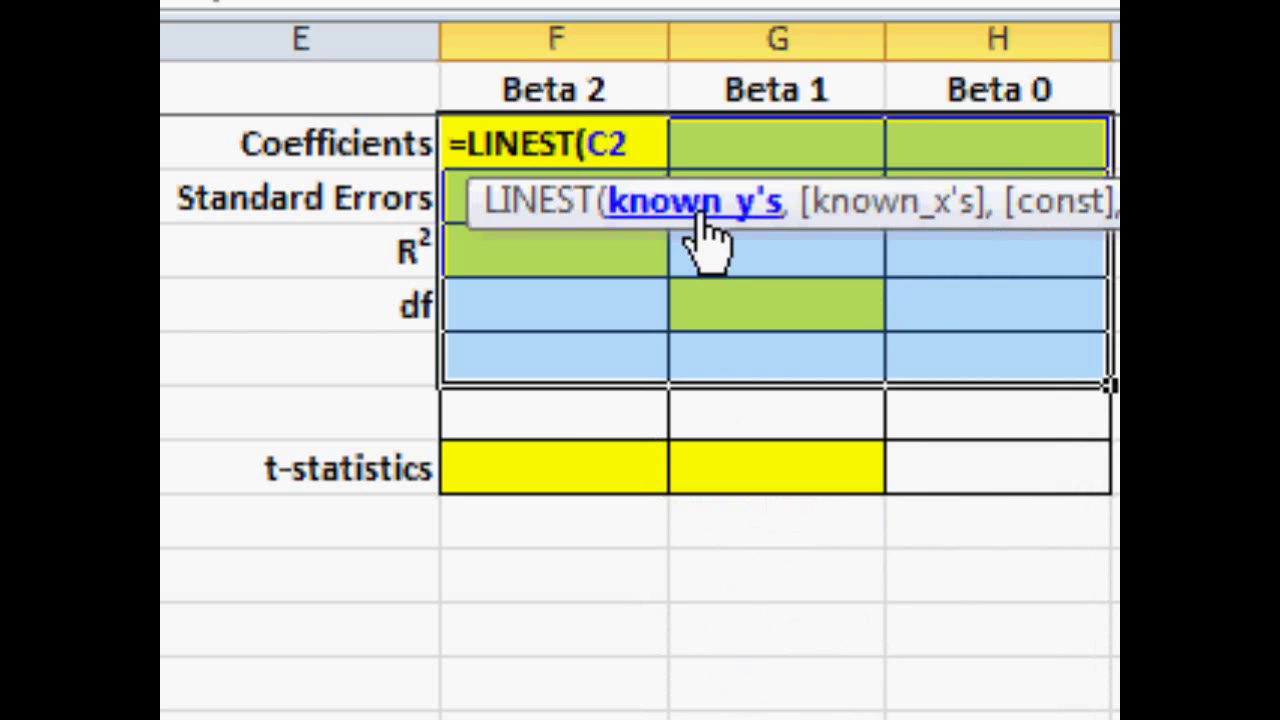
pyautogui.write(':C')
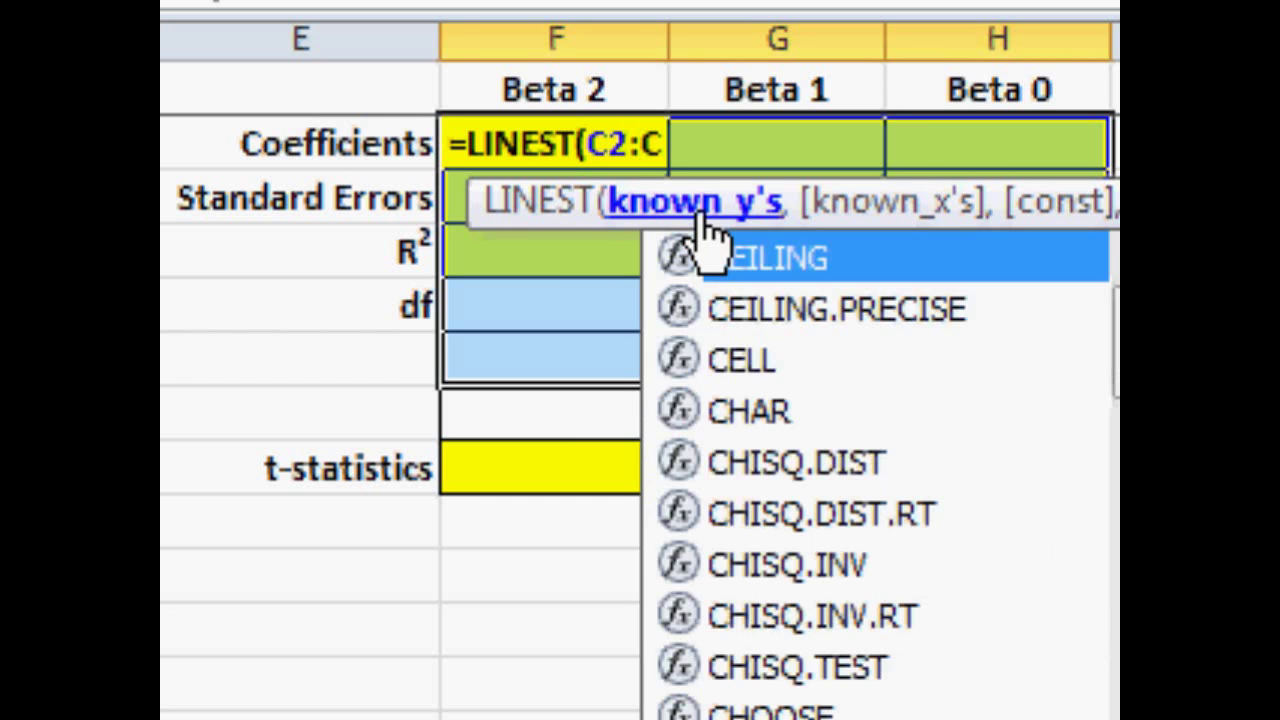
pyautogui.write('34')
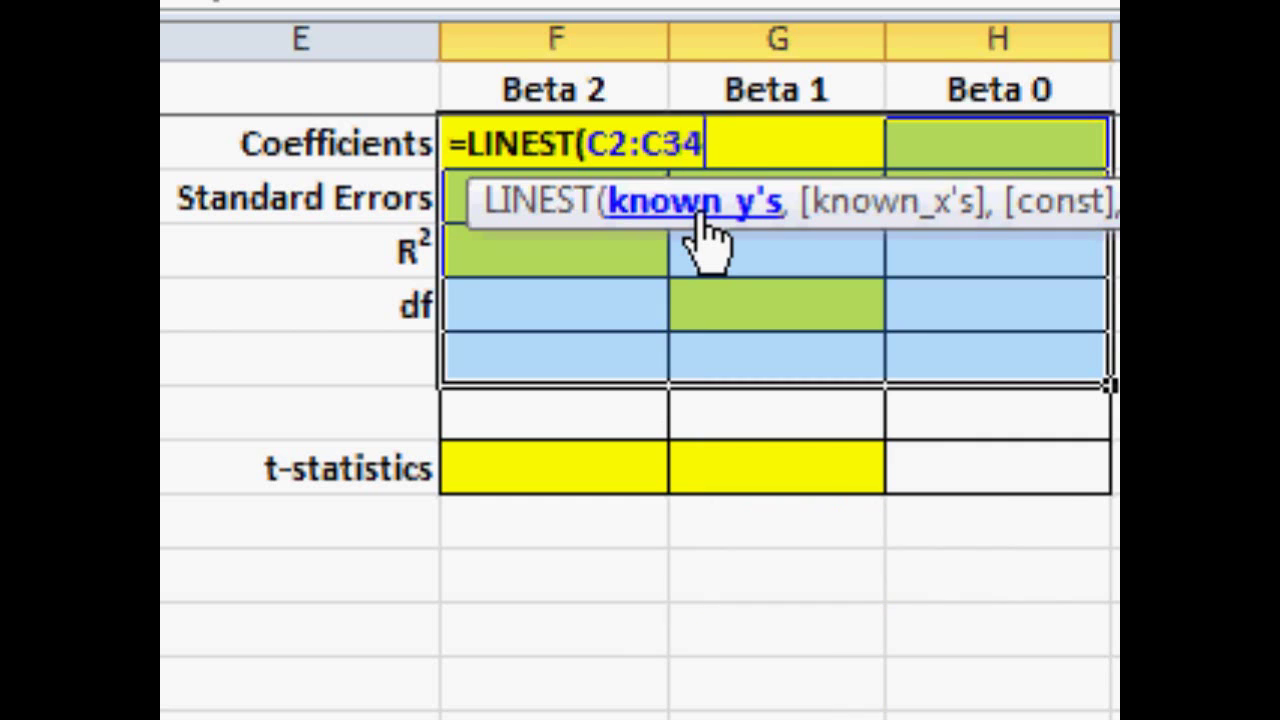
pyautogui.write(',')
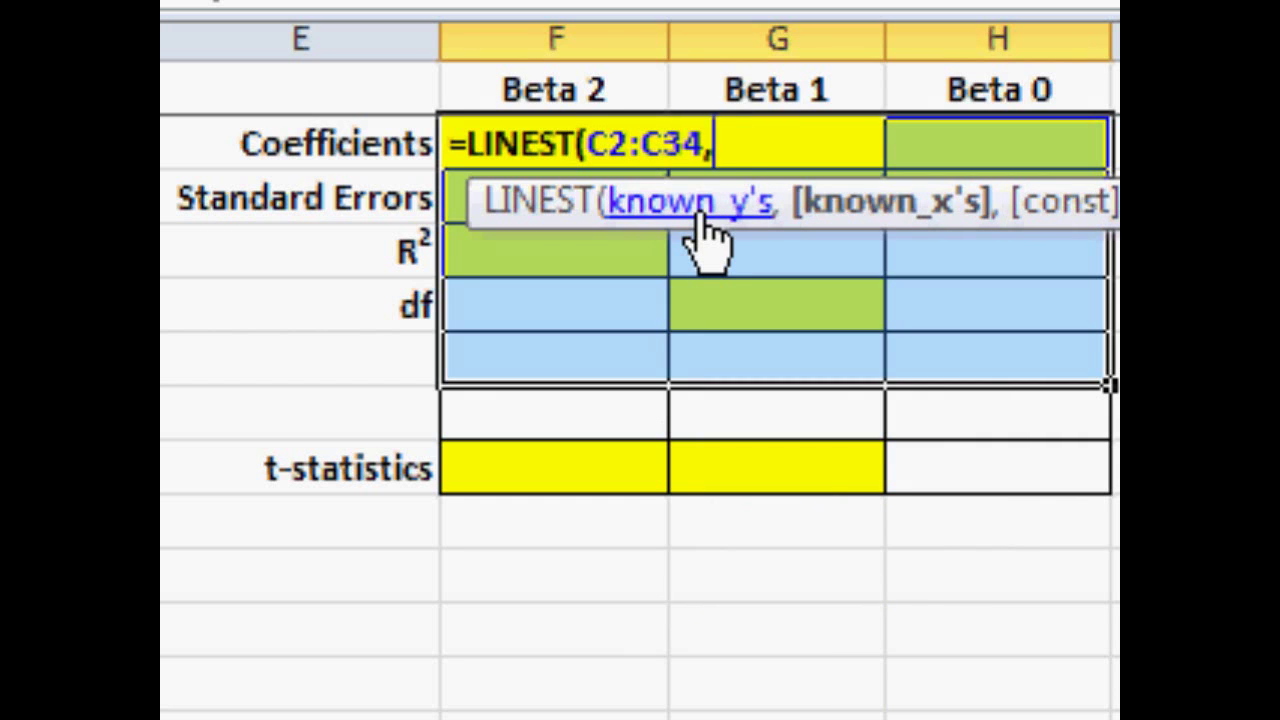
pyautogui.write(' A')
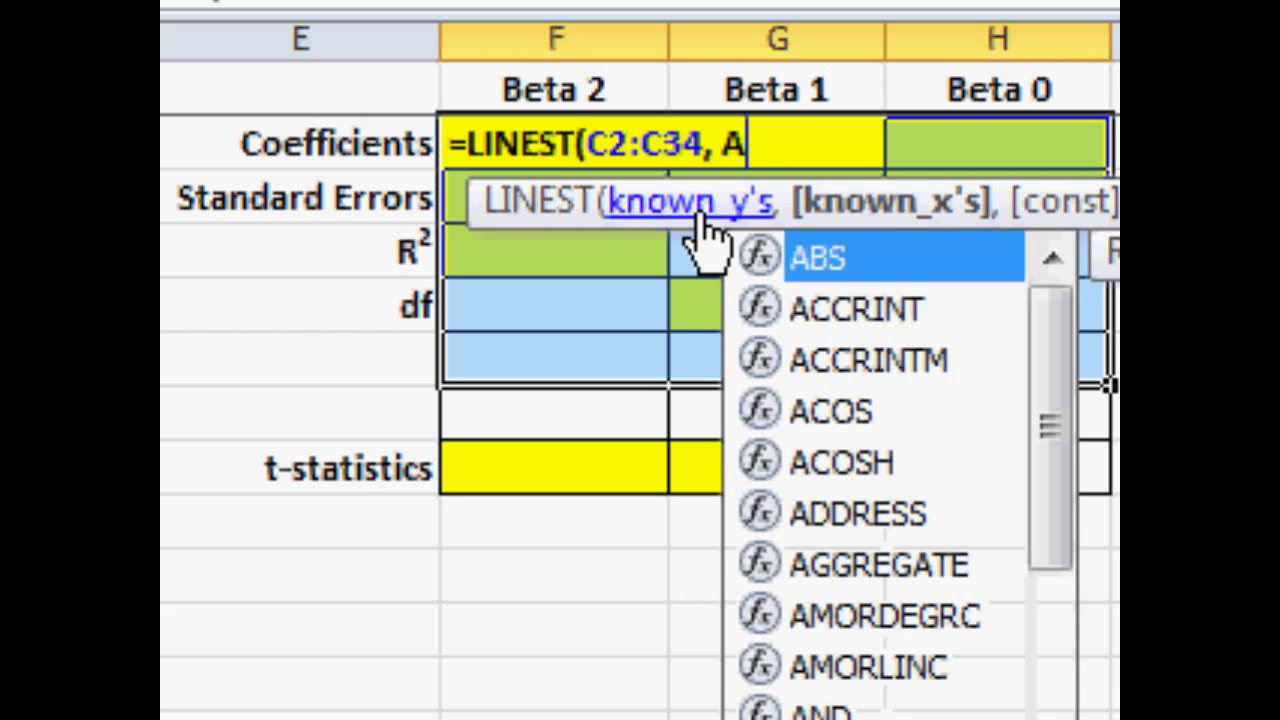
pyautogui.write('2:')
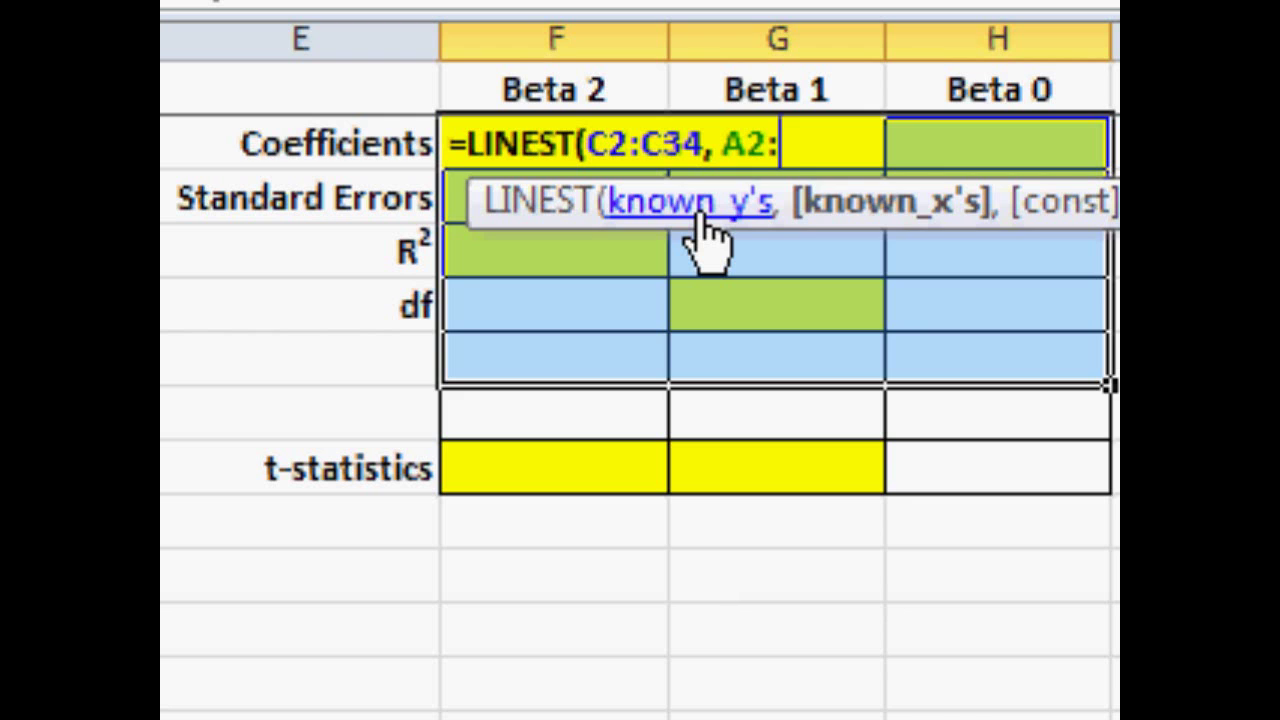
pyautogui.write('B')
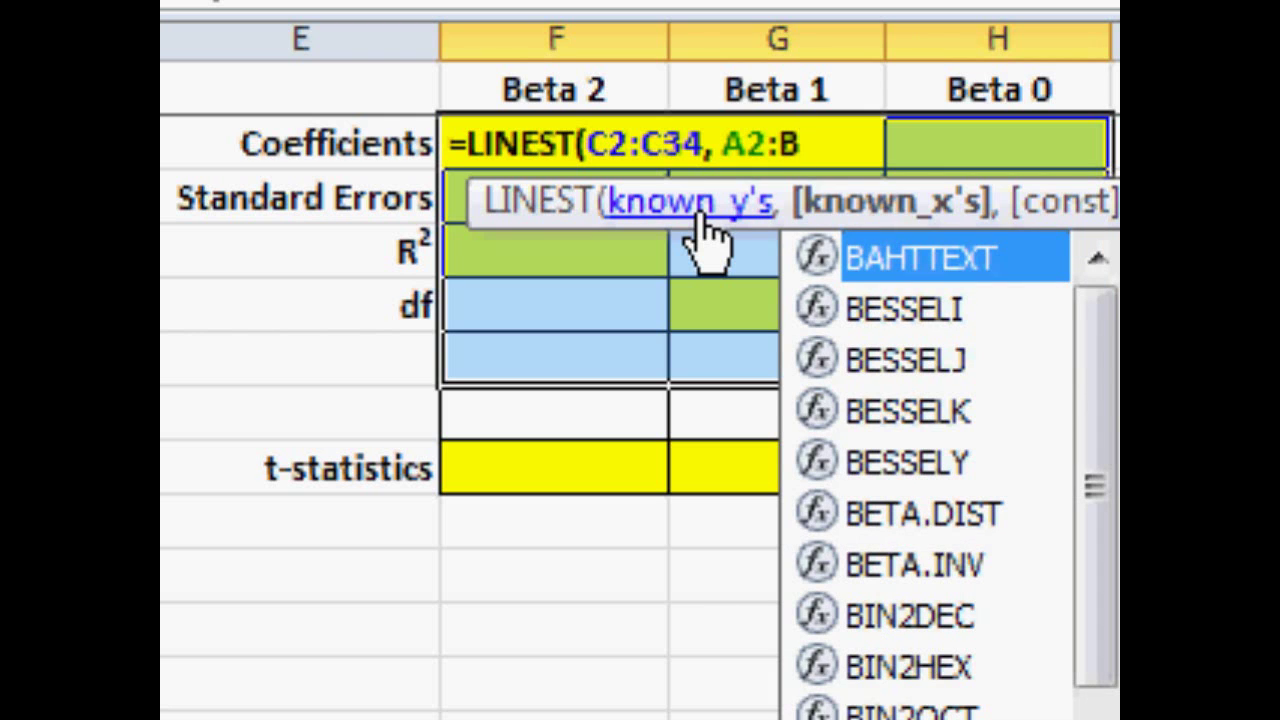
pyautogui.write('34')
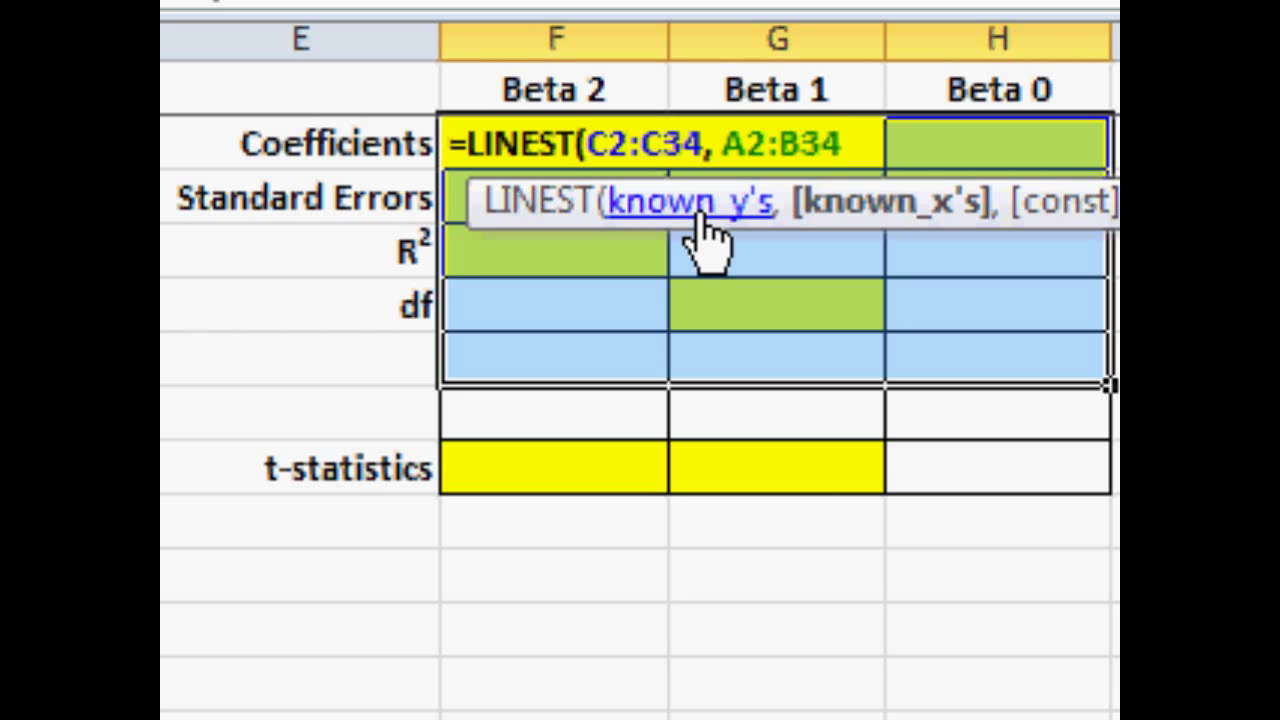
pyautogui.write(',1')
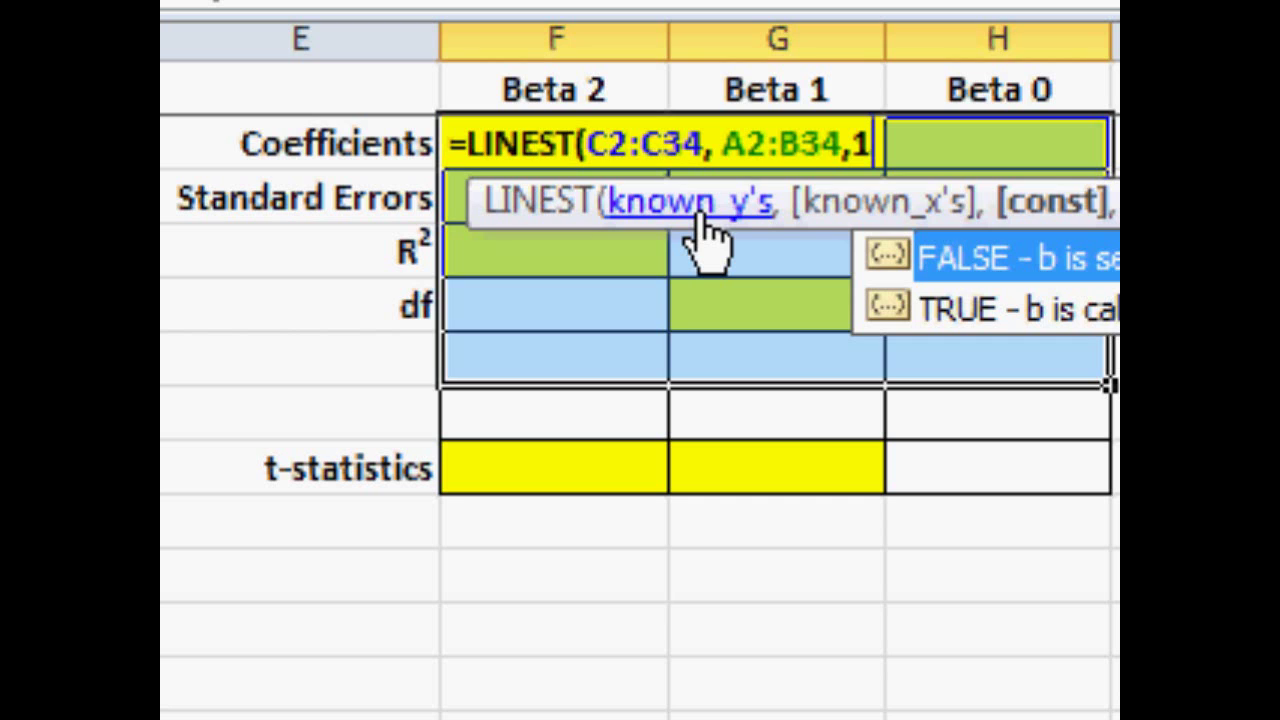
pyautogui.write(',1')
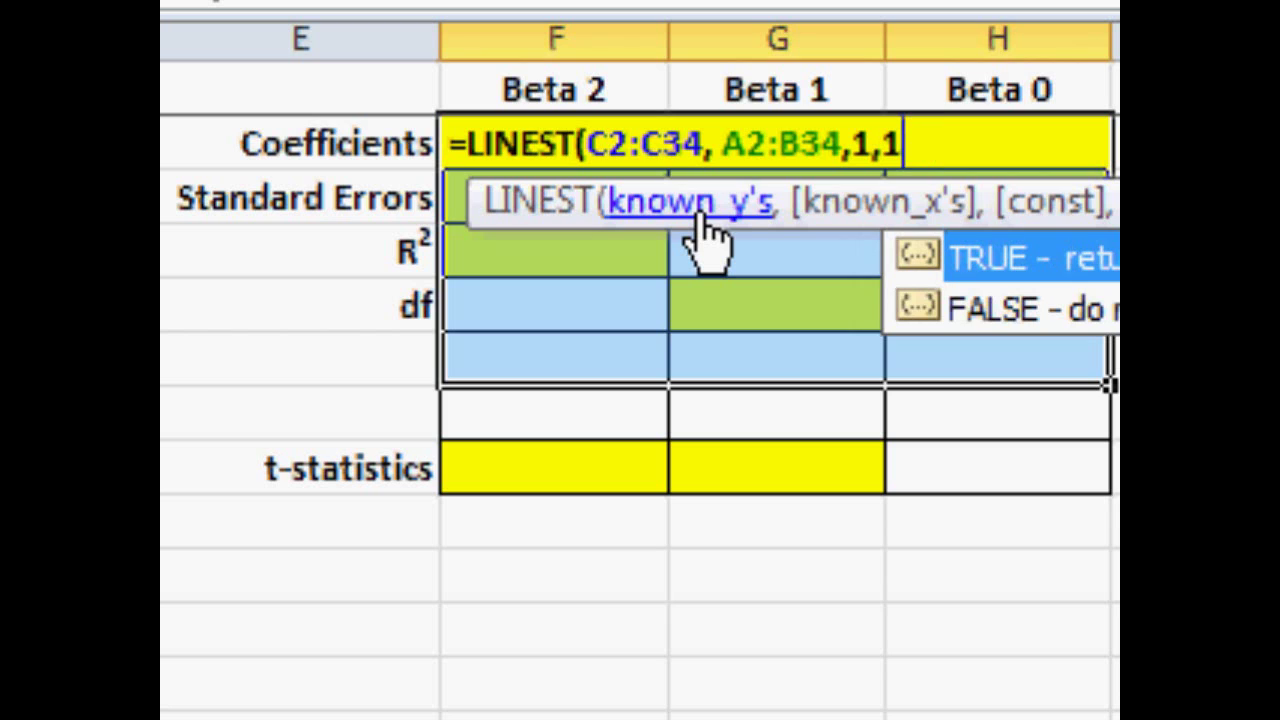
pyautogui.write(')')
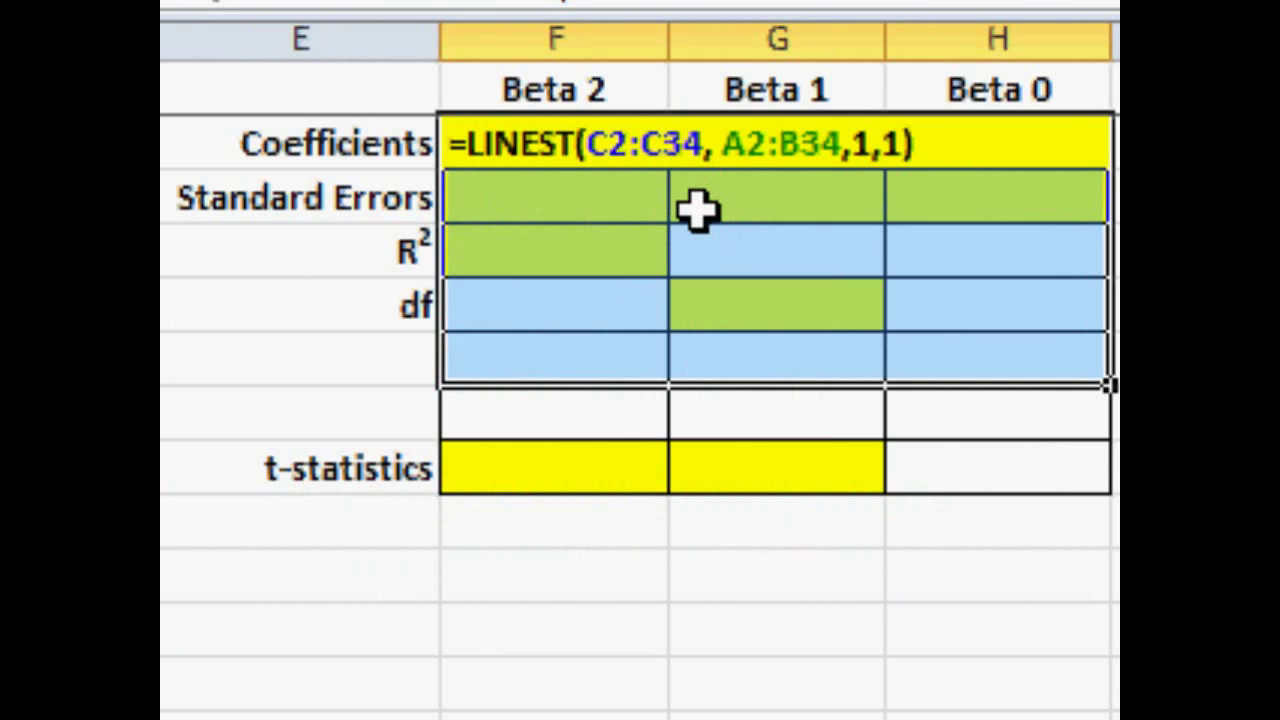
pyautogui.hotkey('ctrl', 'shift', 'Return')
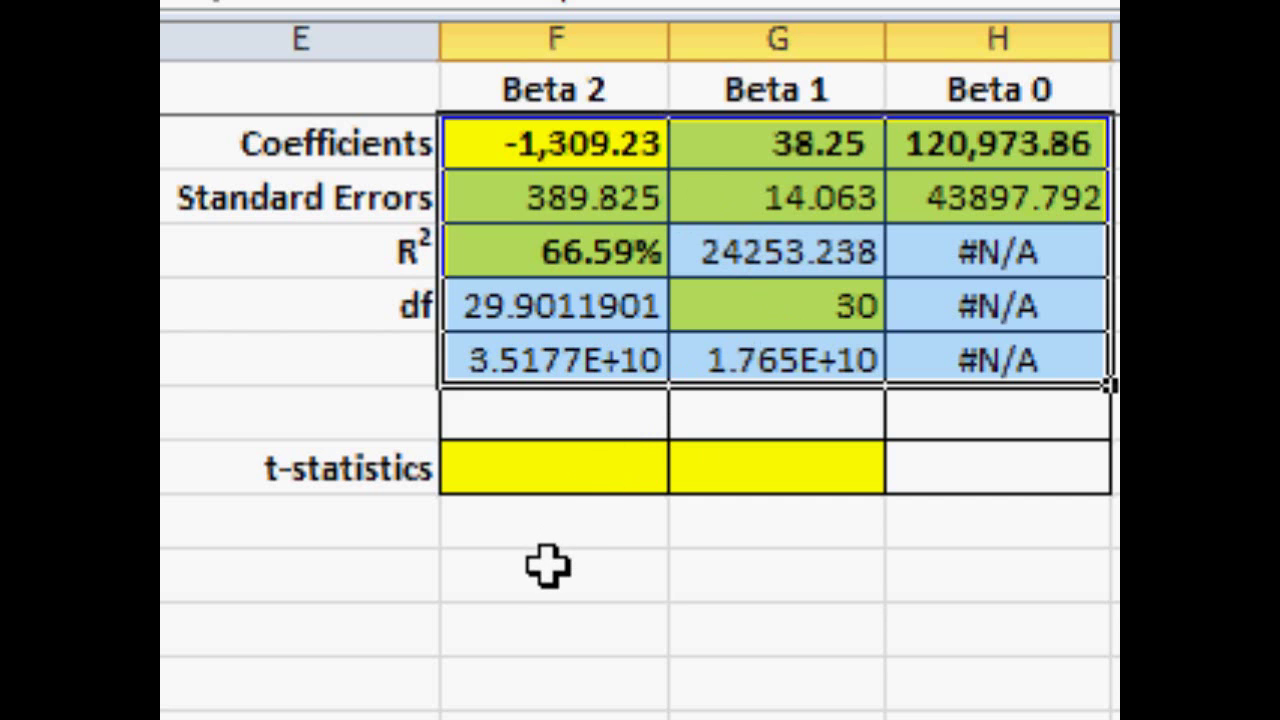
# Step: Enter =F2/F3 in F9 for the Beta 2 t-statistic of -3.359
pyautogui.click(537, 472)
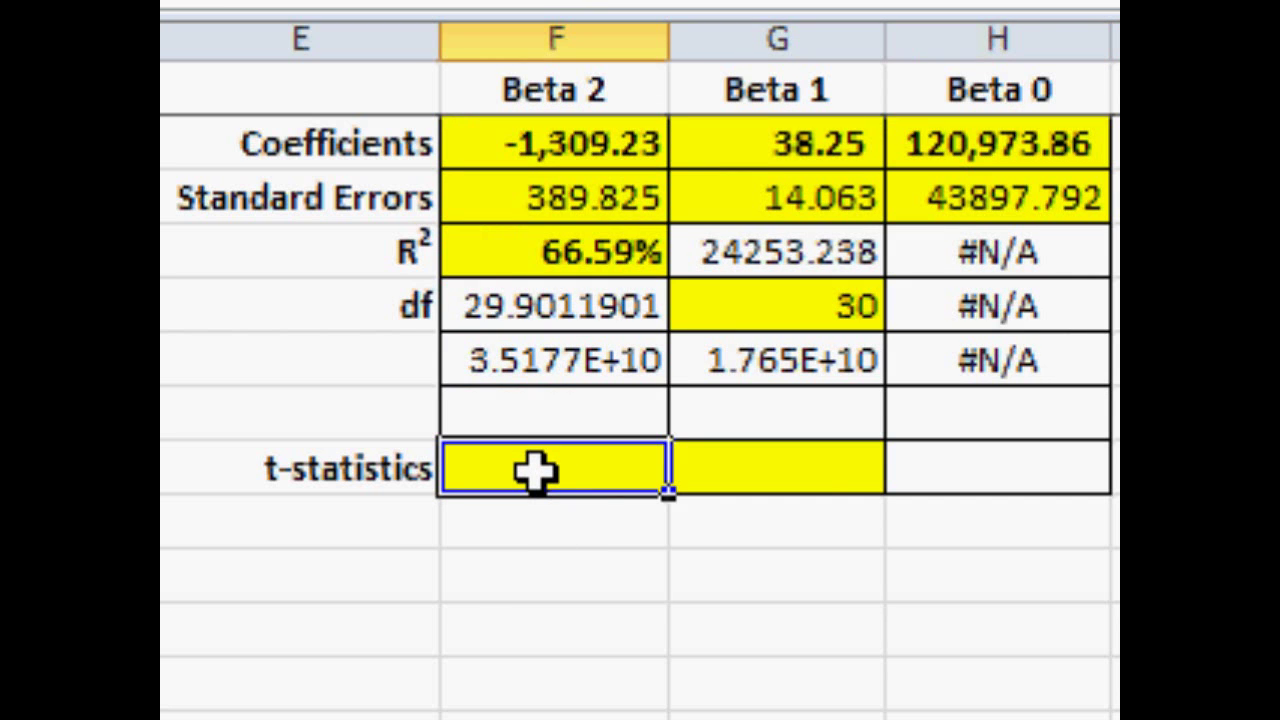
pyautogui.write('=')
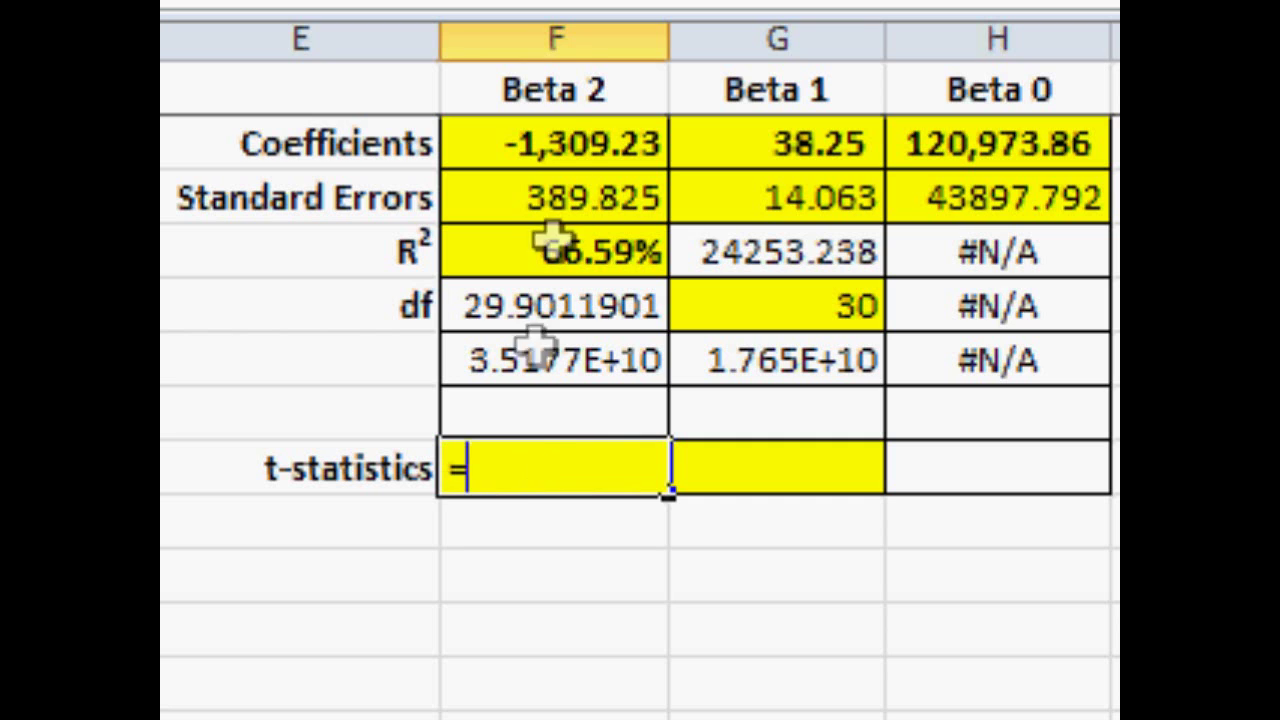
pyautogui.click(548, 140)
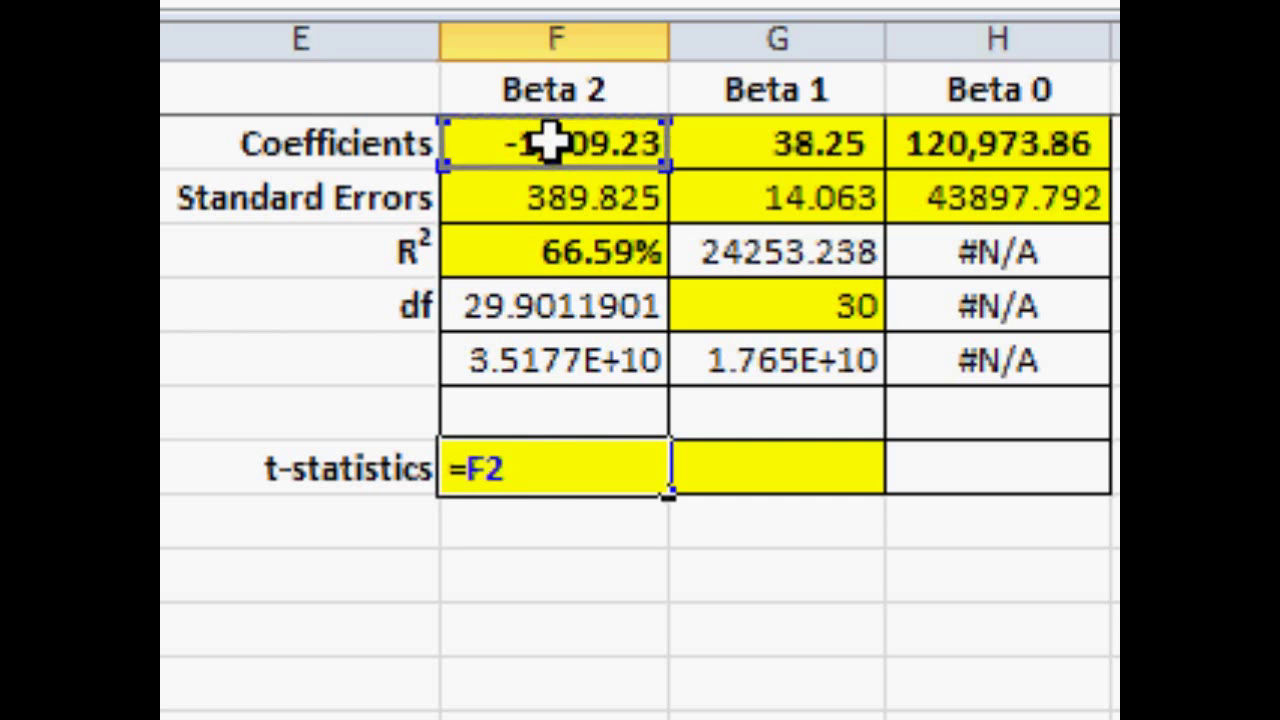
pyautogui.write('/')
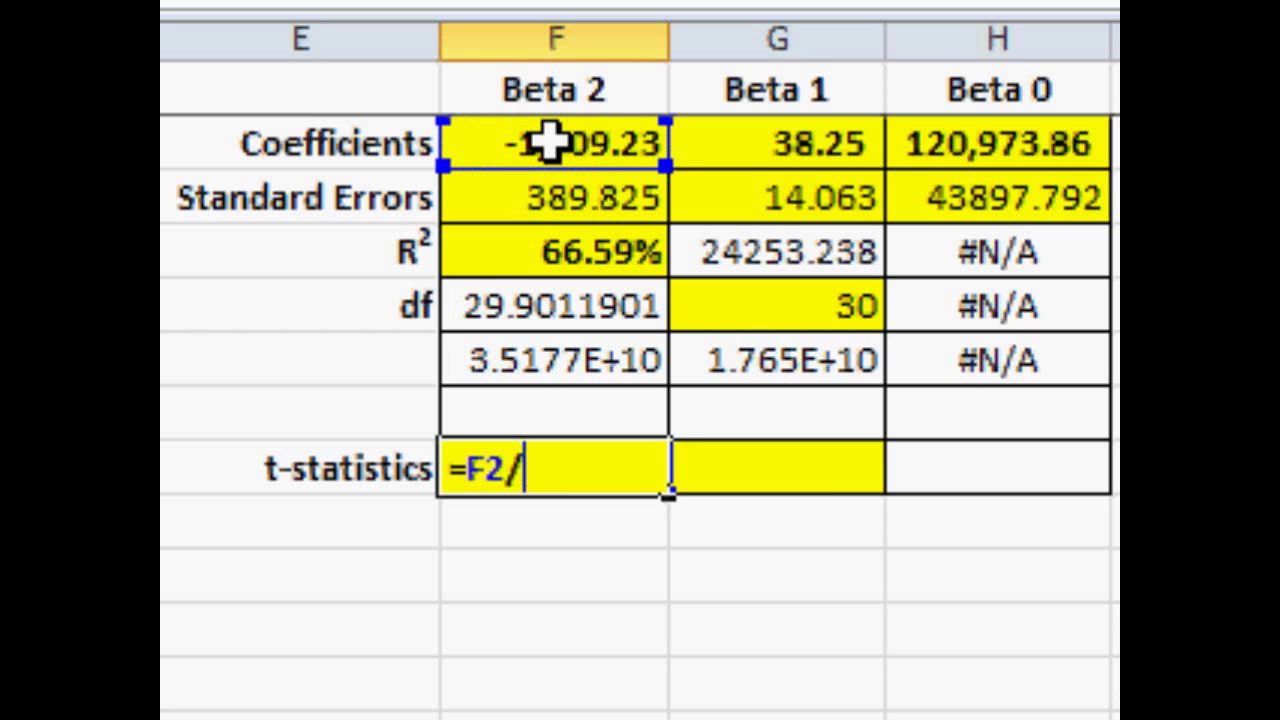
pyautogui.click(527, 200)
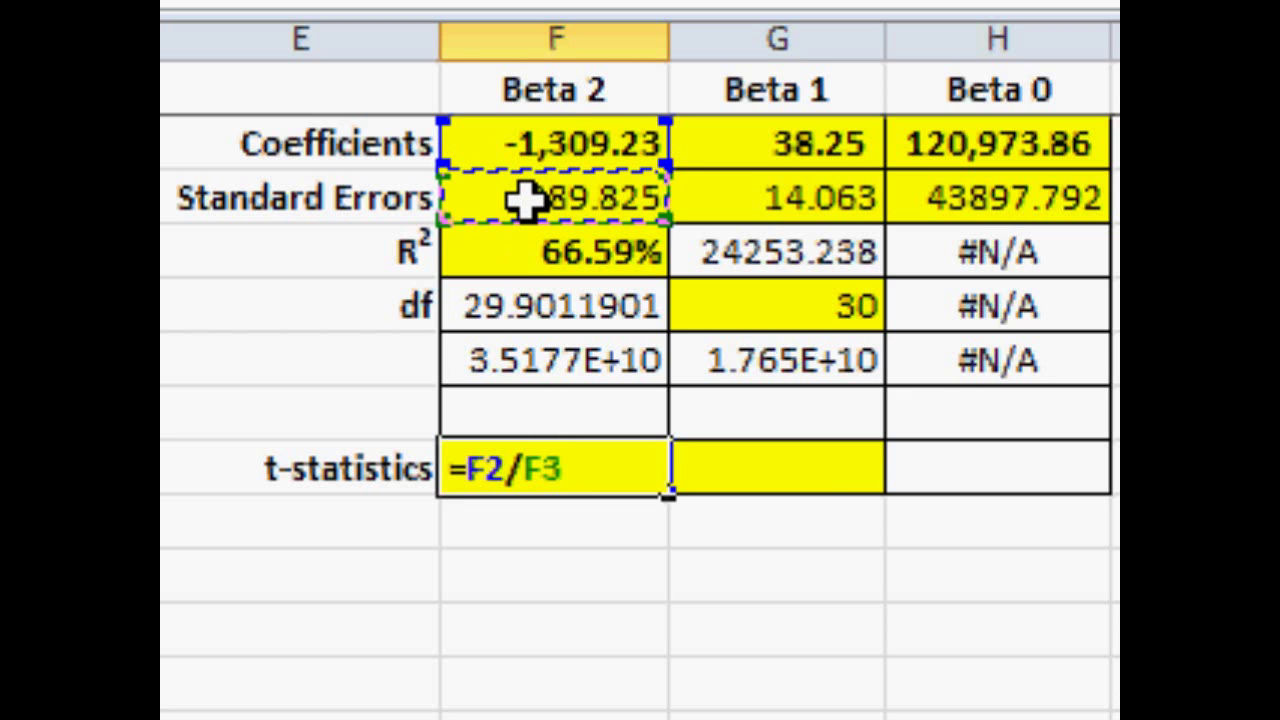
pyautogui.press('Return')
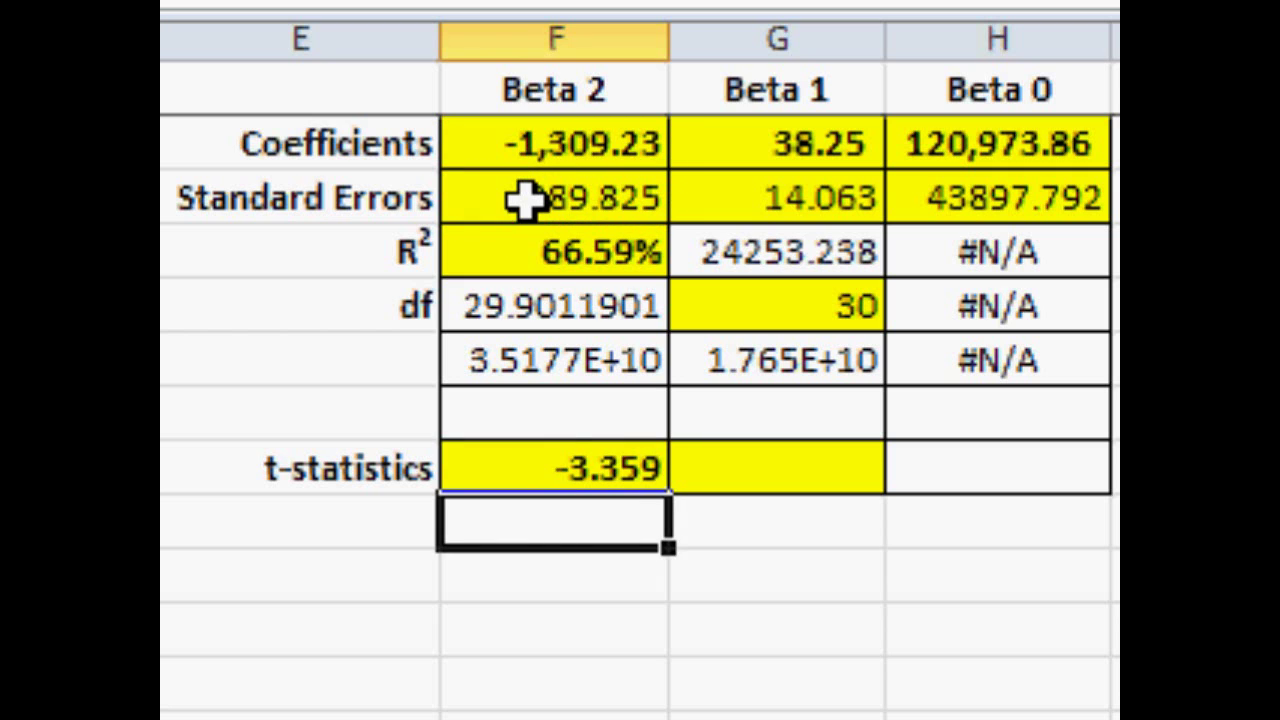
# Step: Fill the t-statistic formula right to G9, giving 2.720 for Beta 1
pyautogui.click(585, 465)
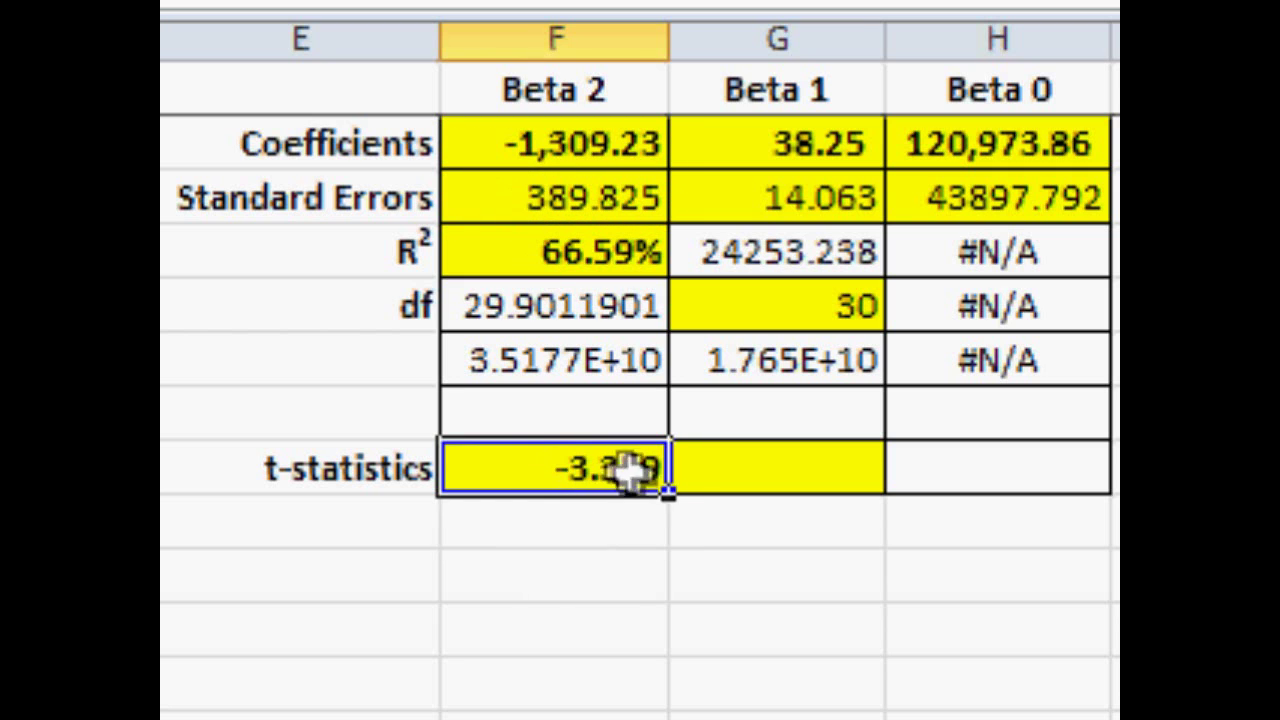
pyautogui.moveTo(668, 500); pyautogui.dragTo(868, 491)
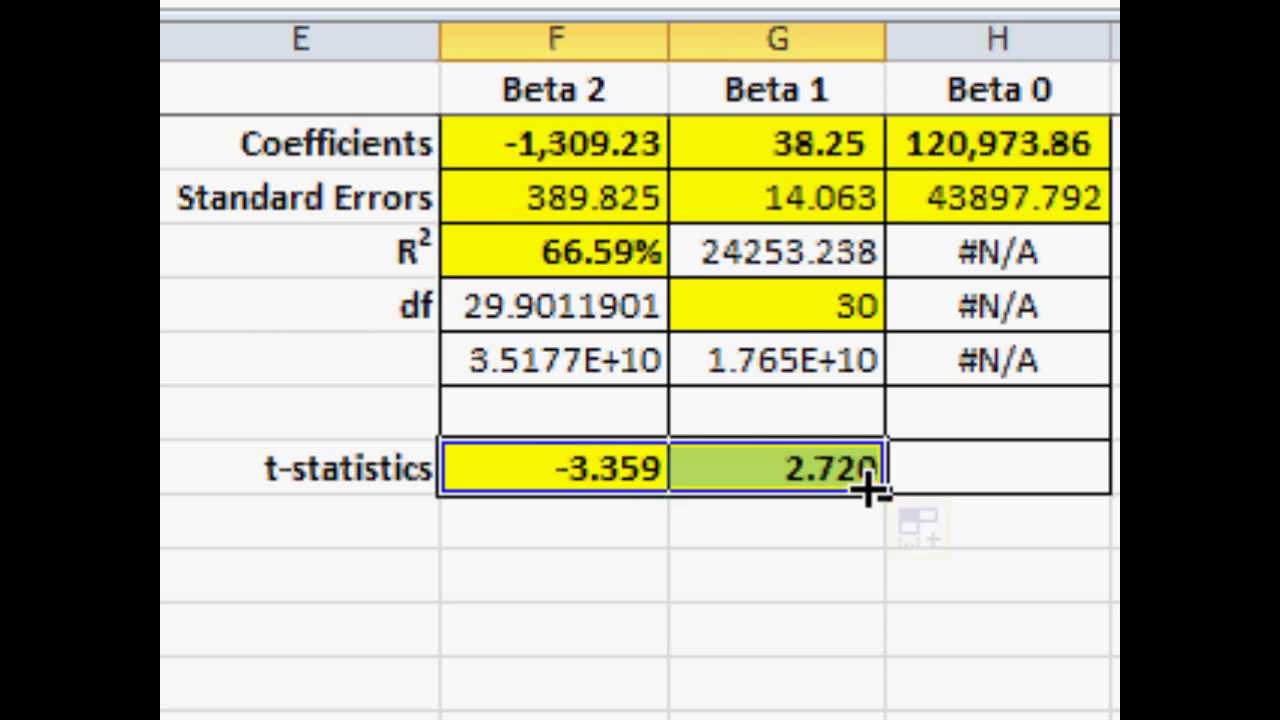
pyautogui.click(680, 546)
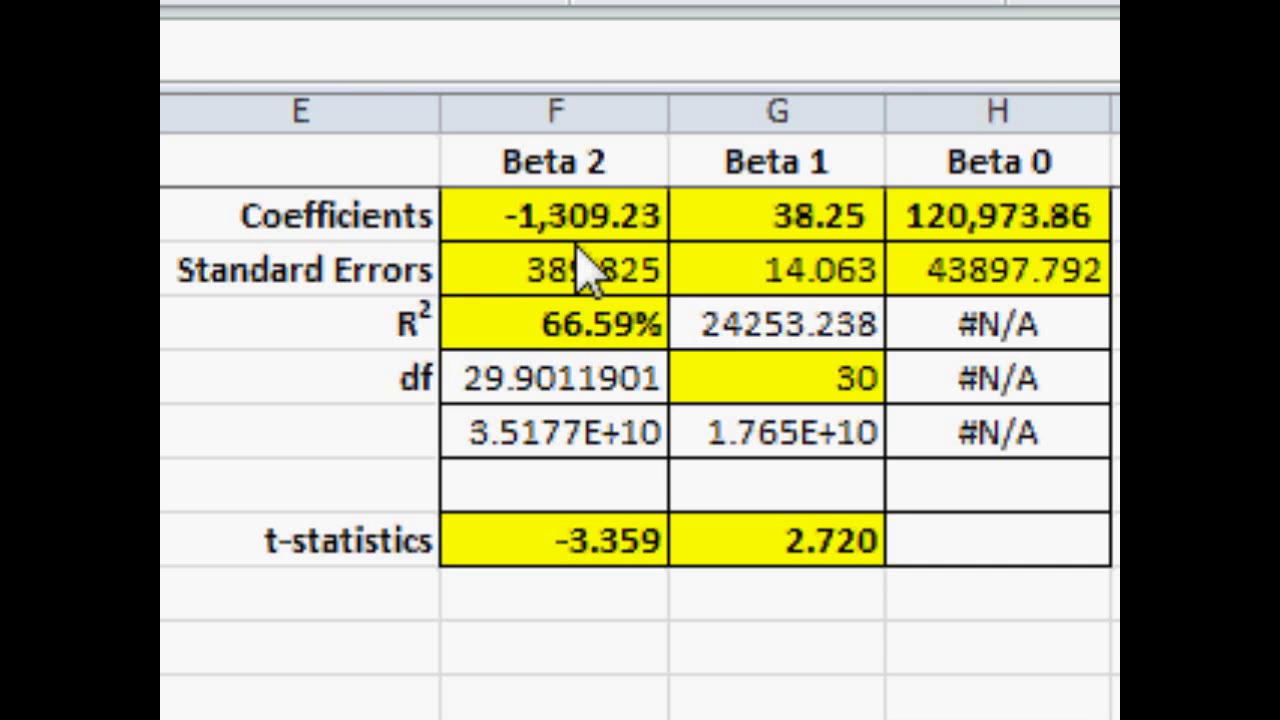
pyautogui.click(520, 322)
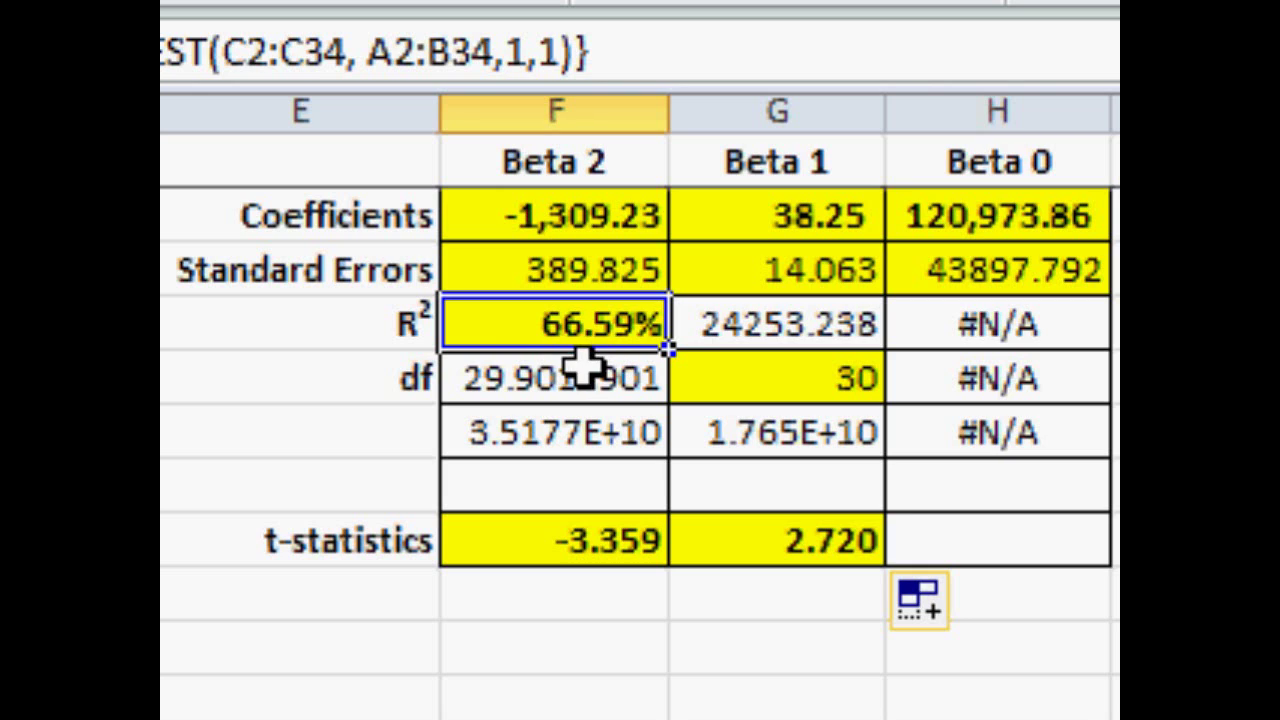